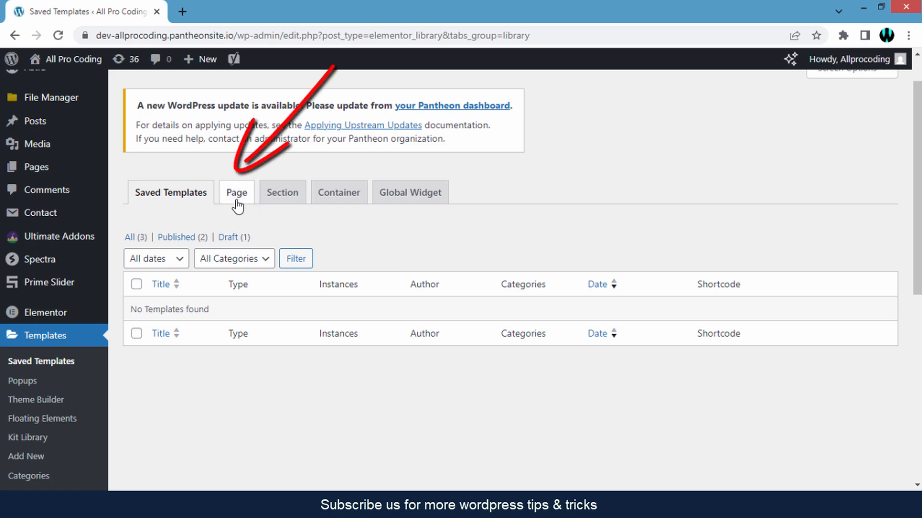
Show the Page category of the saved templates and start adding a new page template
{"action": "left_click", "coordinate": [237, 207]}
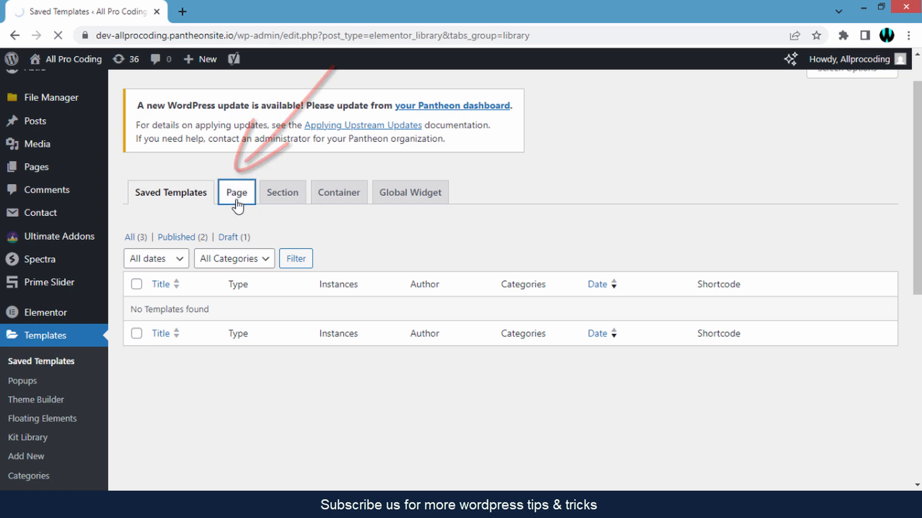
{"action": "scroll", "coordinate": [240, 255], "scroll_direction": "down", "scroll_amount": 3}
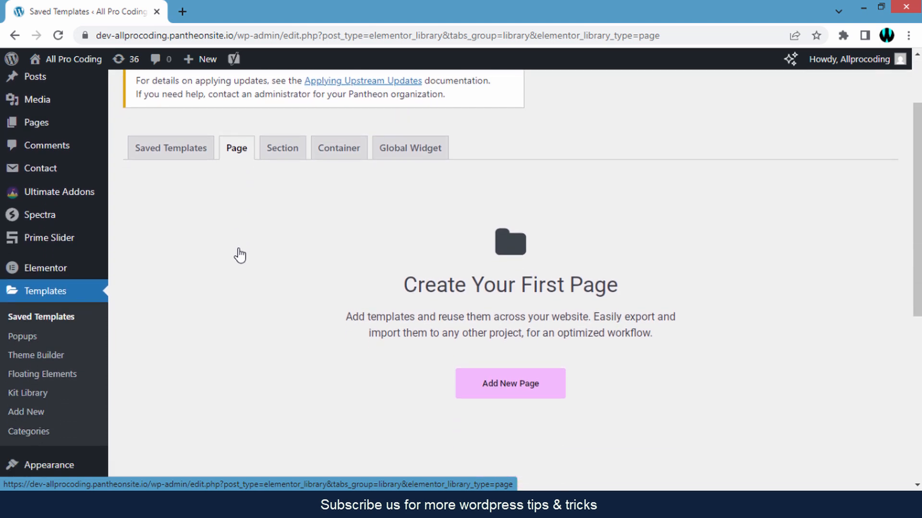
{"action": "left_click_drag", "start_coordinate": [405, 240], "coordinate": [636, 250]}
{"action": "left_click", "coordinate": [613, 242]}
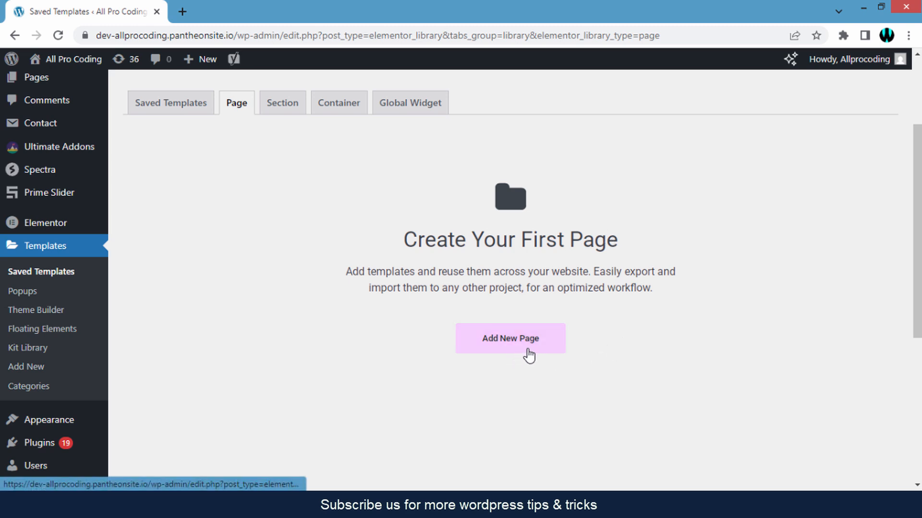
{"action": "left_click", "coordinate": [510, 340]}
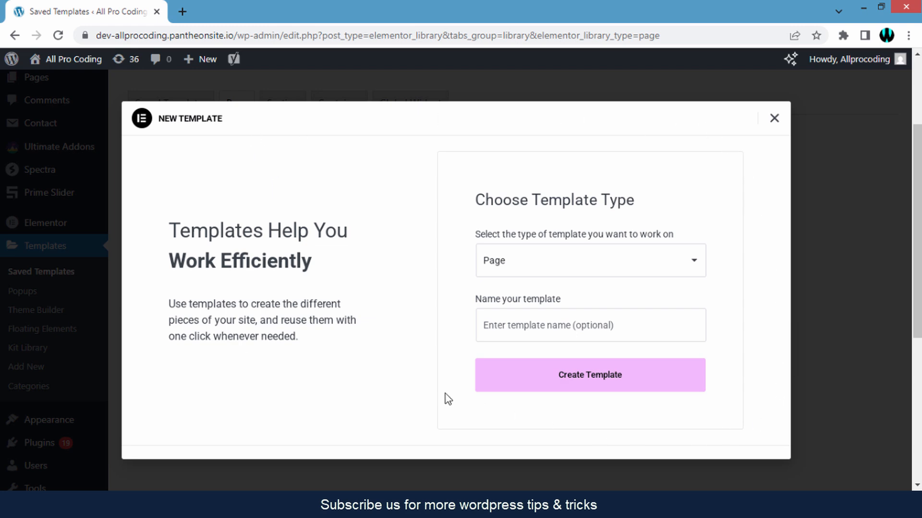
Create the new template with the type Page and the name "Coming Soon"
{"action": "left_click", "coordinate": [600, 265]}
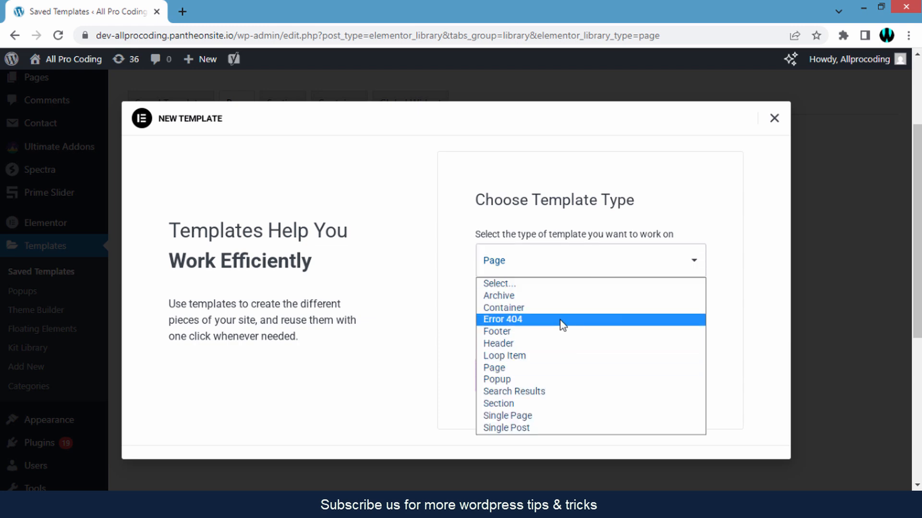
{"action": "left_click", "coordinate": [538, 371]}
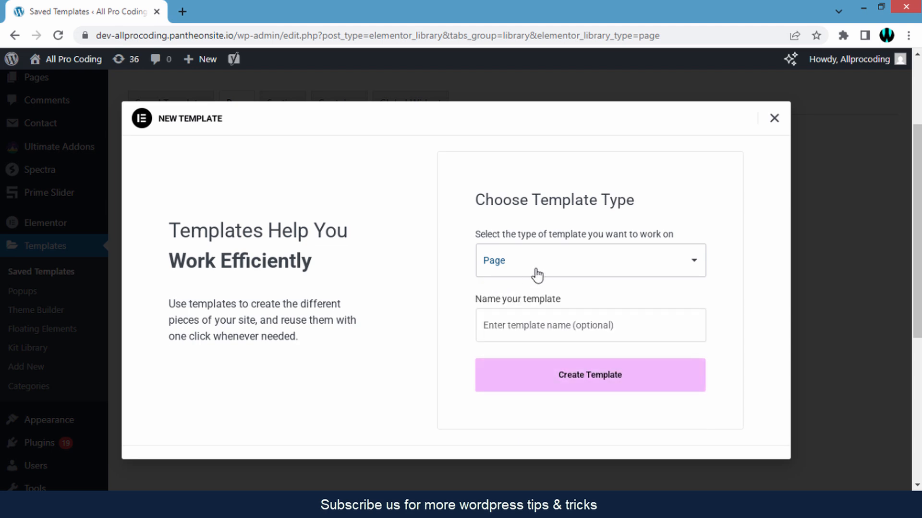
{"action": "scroll", "coordinate": [581, 273], "scroll_direction": "down", "scroll_amount": 1}
{"action": "left_click", "coordinate": [582, 326]}
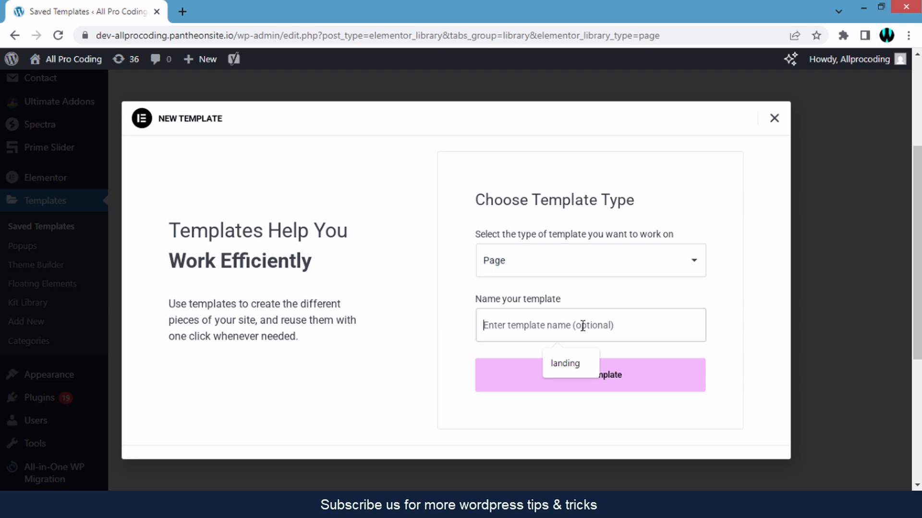
{"action": "type", "text": "Coming"}
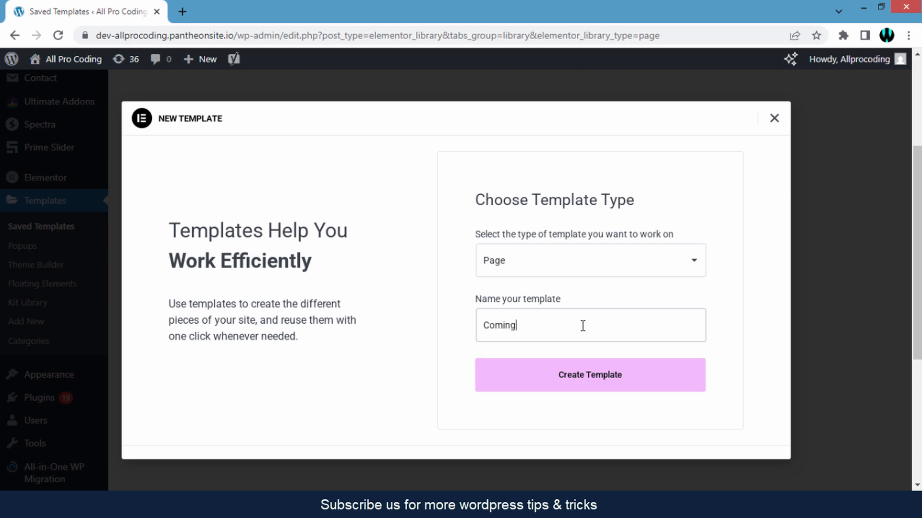
{"action": "type", "text": "Soon"}
{"action": "left_click", "coordinate": [600, 388]}
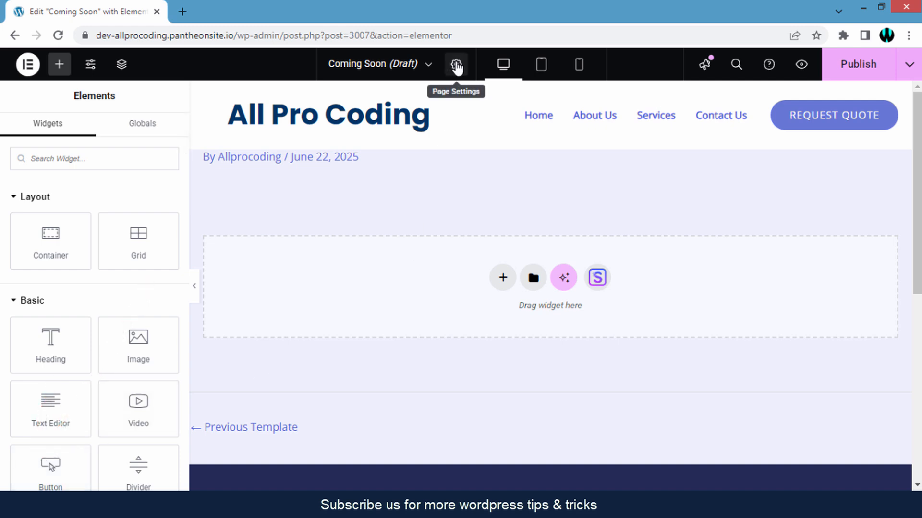
Set the page layout of the Coming Soon template to Elementor Canvas in its page settings
{"action": "left_click", "coordinate": [457, 68]}
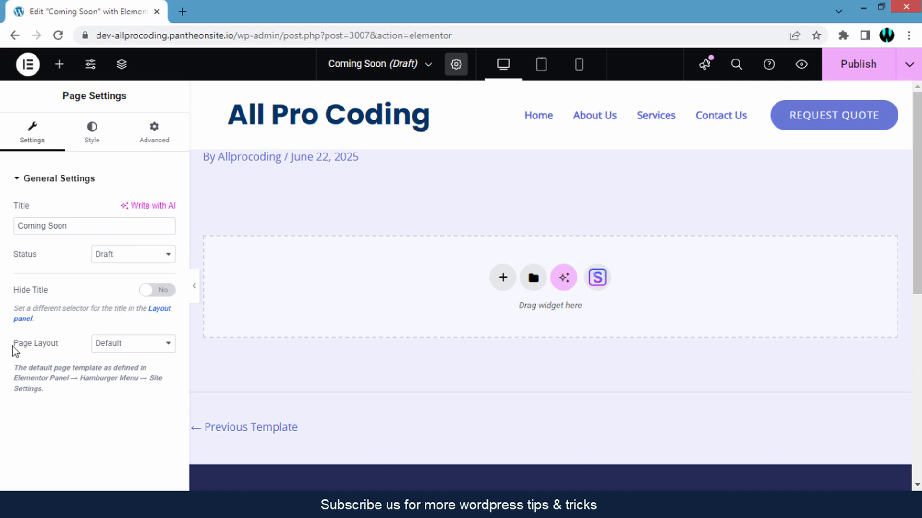
{"action": "left_click_drag", "start_coordinate": [13, 346], "coordinate": [48, 344]}
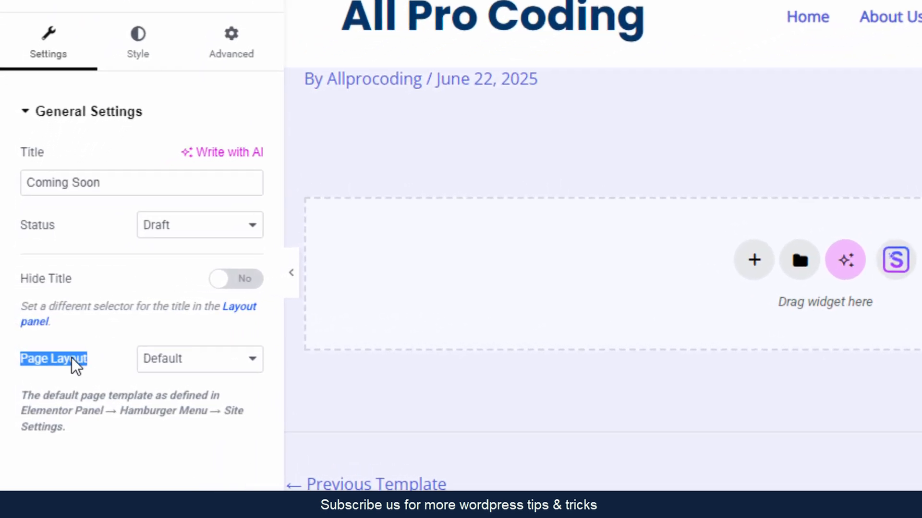
{"action": "left_click", "coordinate": [72, 361]}
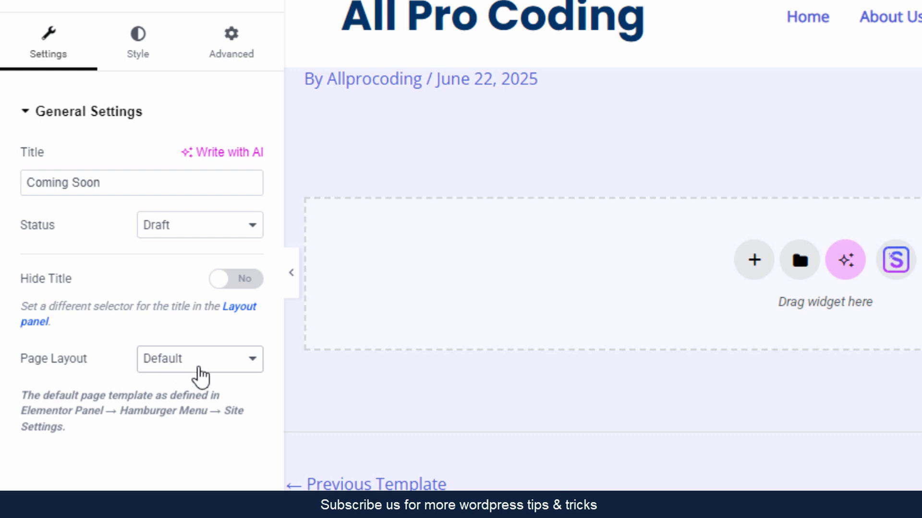
{"action": "left_click", "coordinate": [204, 367]}
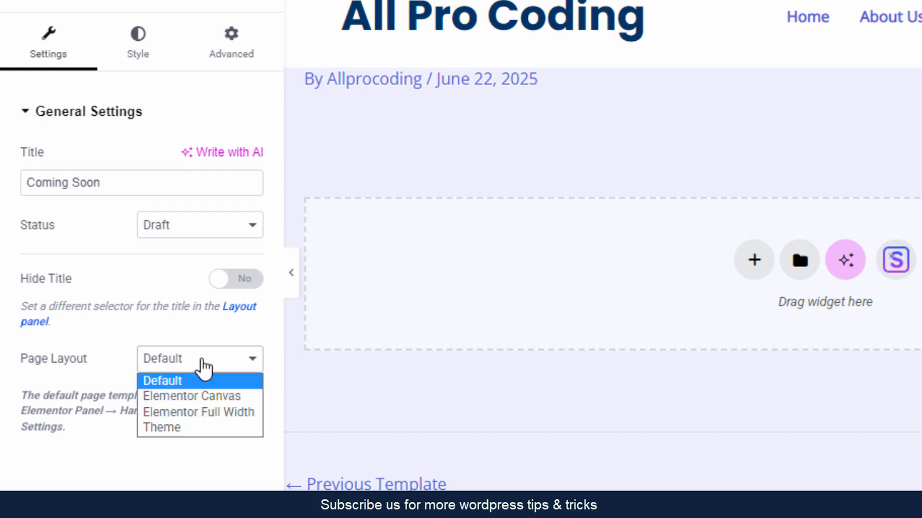
{"action": "left_click", "coordinate": [192, 401]}
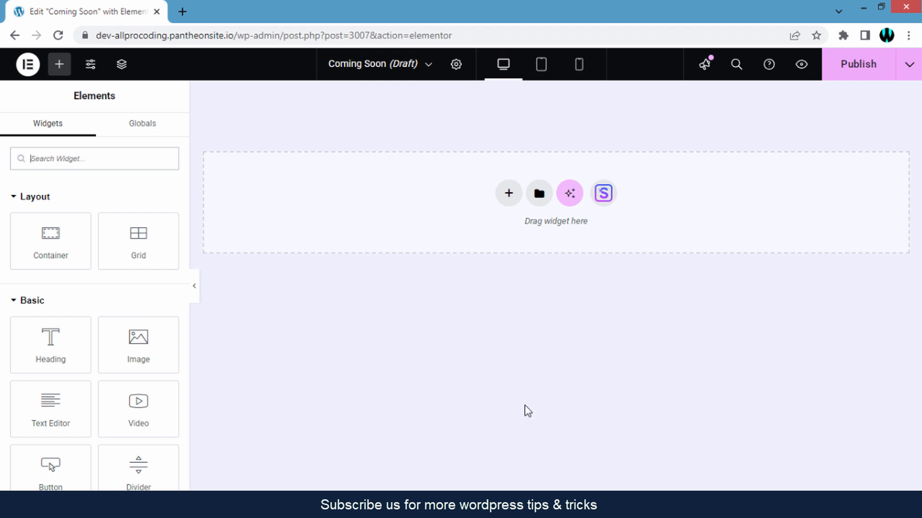
Add a single-column flexbox container to the empty page and place an Image widget in it
{"action": "left_click", "coordinate": [509, 194]}
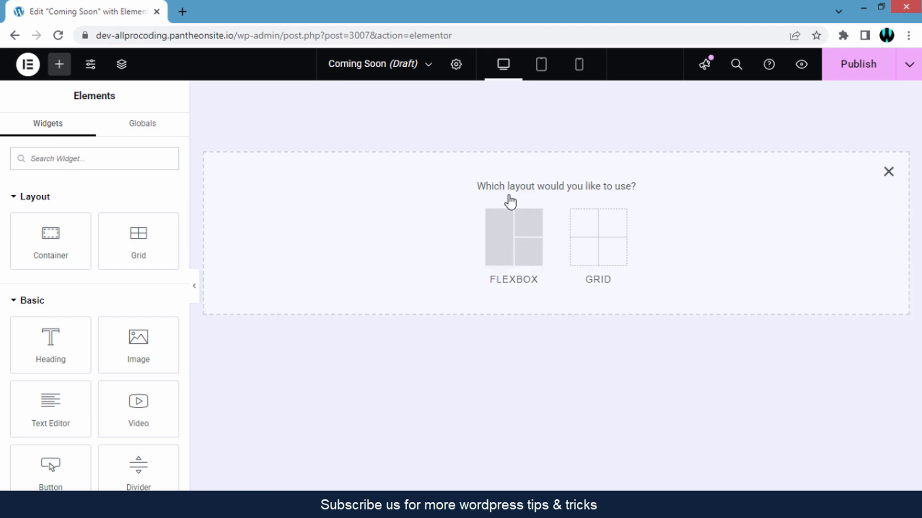
{"action": "left_click", "coordinate": [511, 241]}
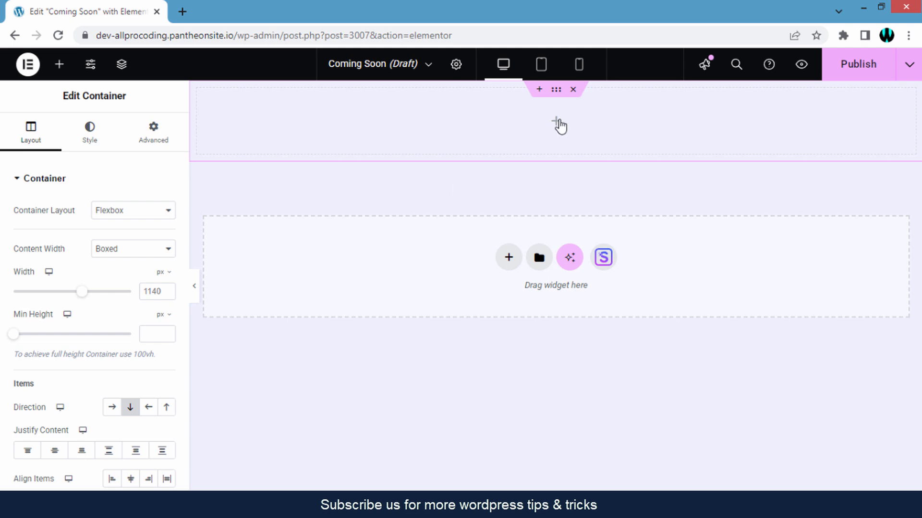
{"action": "left_click", "coordinate": [557, 122]}
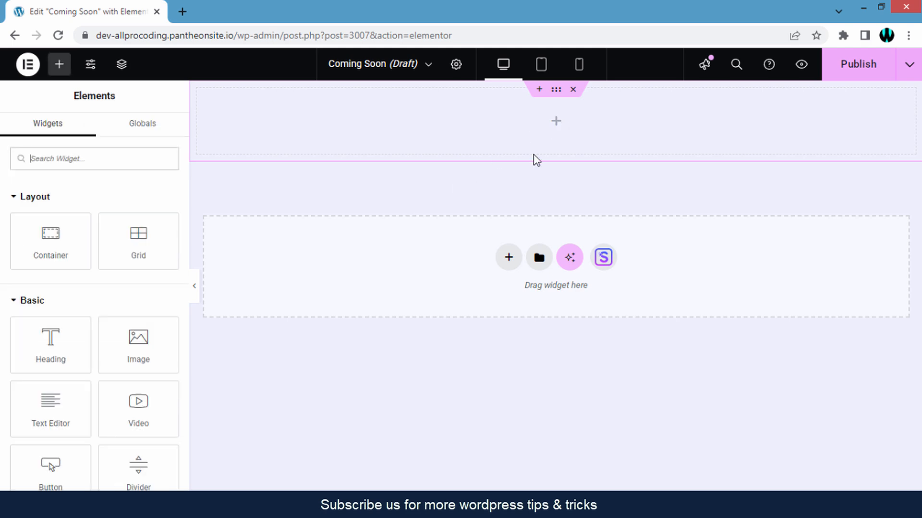
{"action": "left_click_drag", "start_coordinate": [139, 353], "coordinate": [576, 134]}
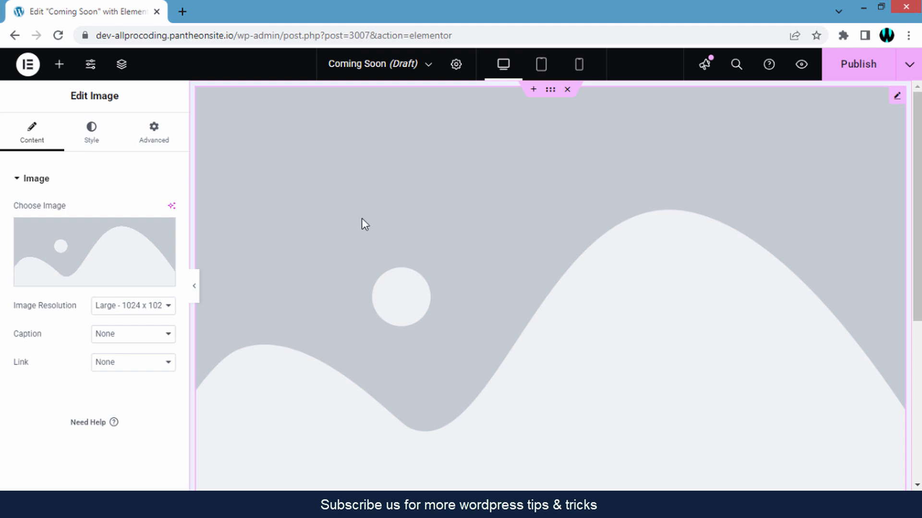
Use Allbvprograms-logo-png.png from the media library for the Image widget and set its resolution to Thumbnail - 150 x 150
{"action": "mouse_move", "coordinate": [64, 282]}
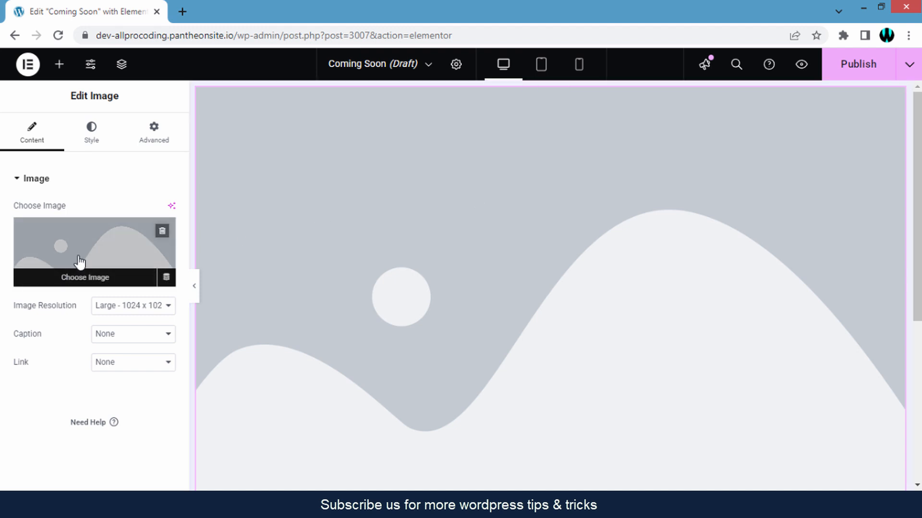
{"action": "left_click", "coordinate": [79, 261]}
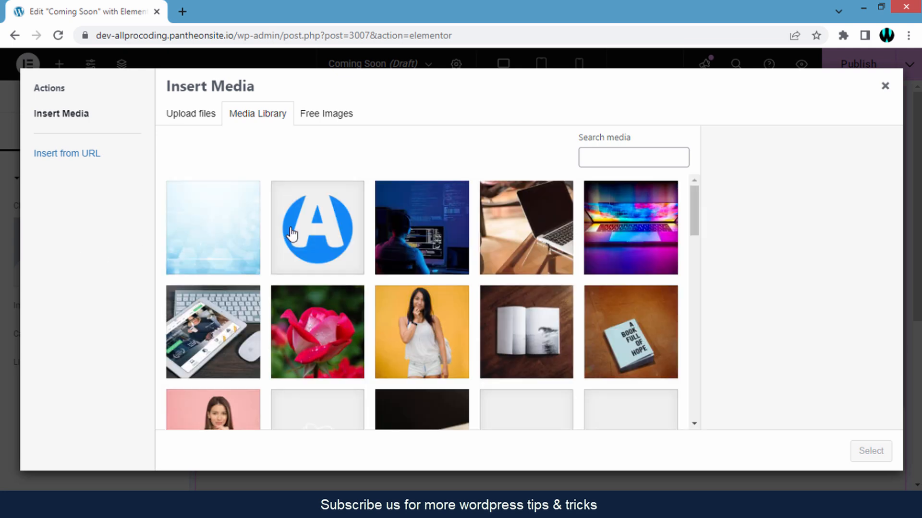
{"action": "left_click", "coordinate": [331, 237]}
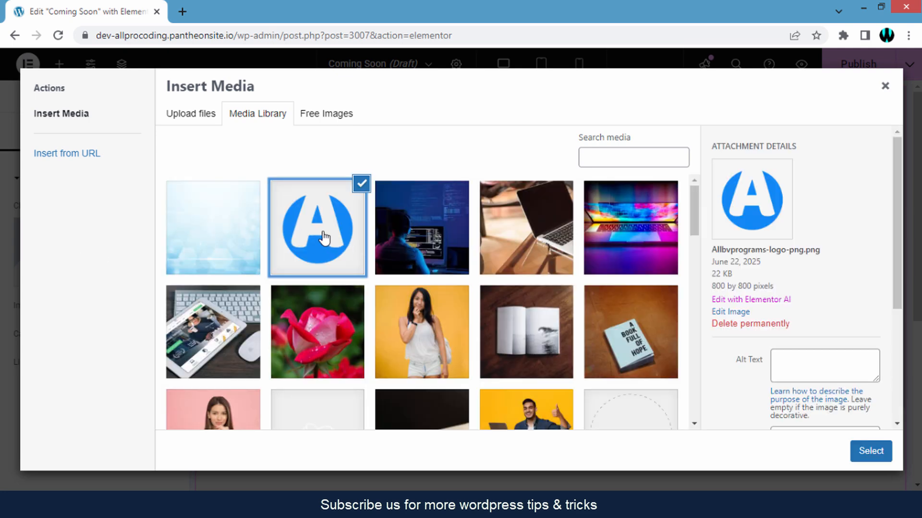
{"action": "left_click", "coordinate": [867, 453]}
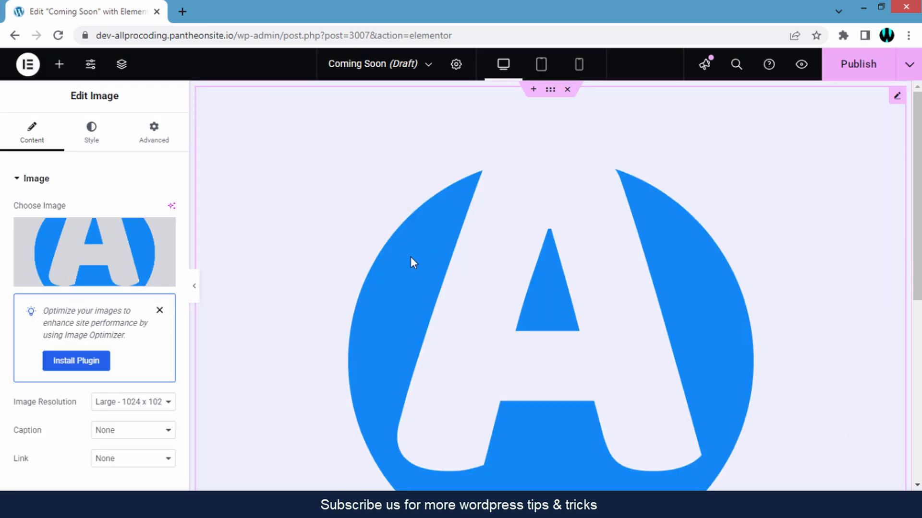
{"action": "scroll", "coordinate": [139, 335], "scroll_direction": "down", "scroll_amount": 2}
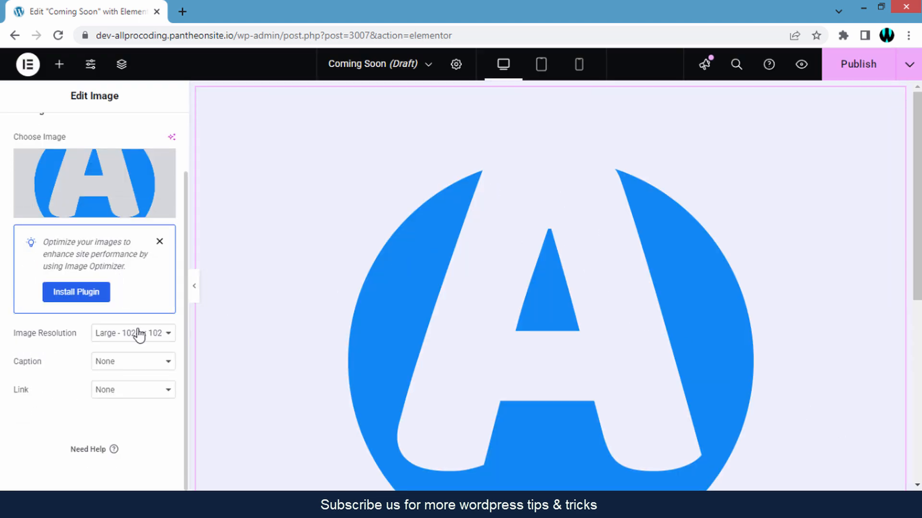
{"action": "left_click", "coordinate": [140, 338]}
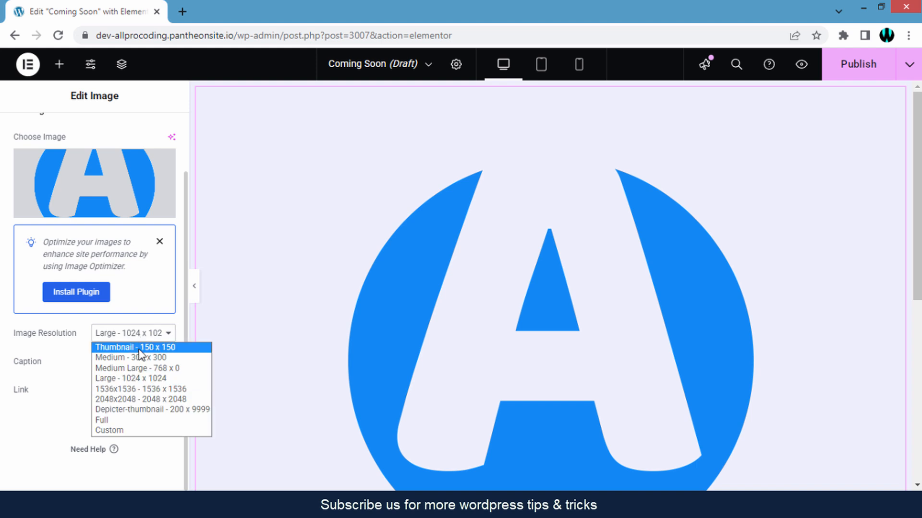
{"action": "left_click", "coordinate": [139, 349]}
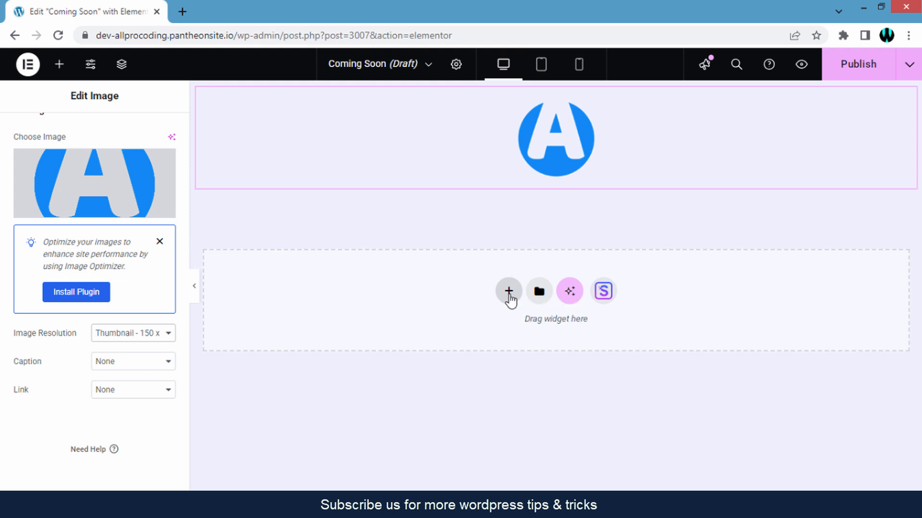
Add a second single-column flexbox container below the logo and place a Heading widget in it
{"action": "left_click", "coordinate": [508, 291]}
{"action": "left_click", "coordinate": [512, 332]}
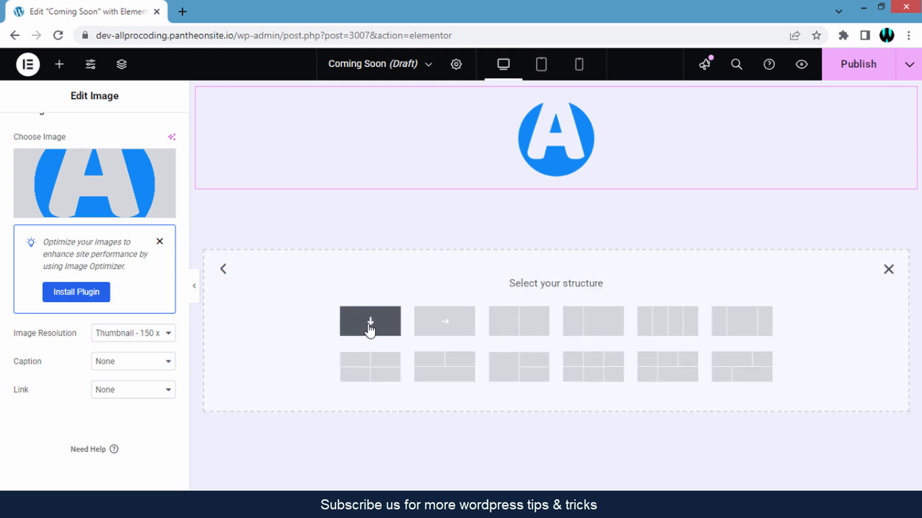
{"action": "left_click", "coordinate": [369, 330]}
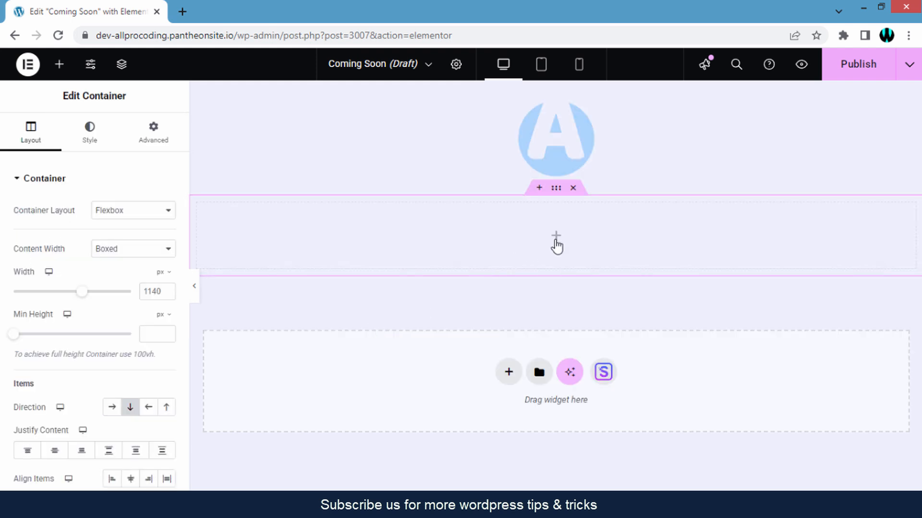
{"action": "left_click", "coordinate": [556, 238]}
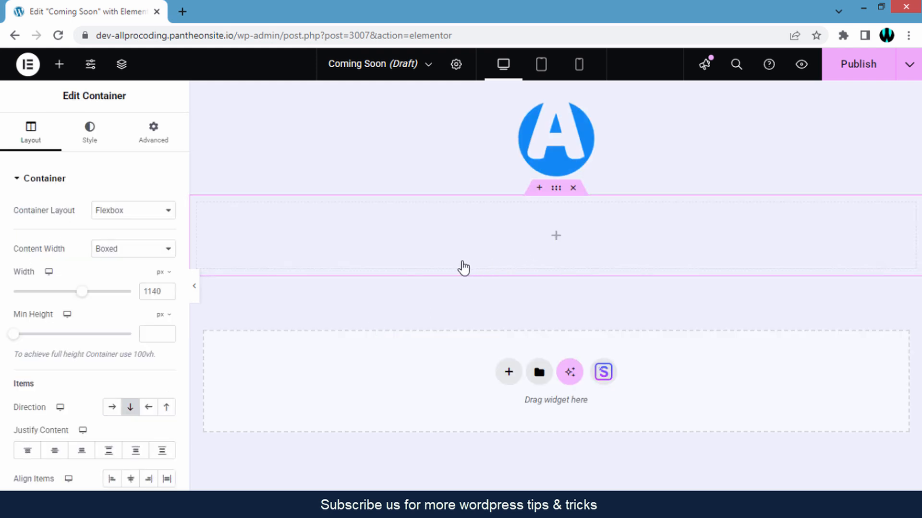
{"action": "left_click_drag", "start_coordinate": [56, 337], "coordinate": [551, 242]}
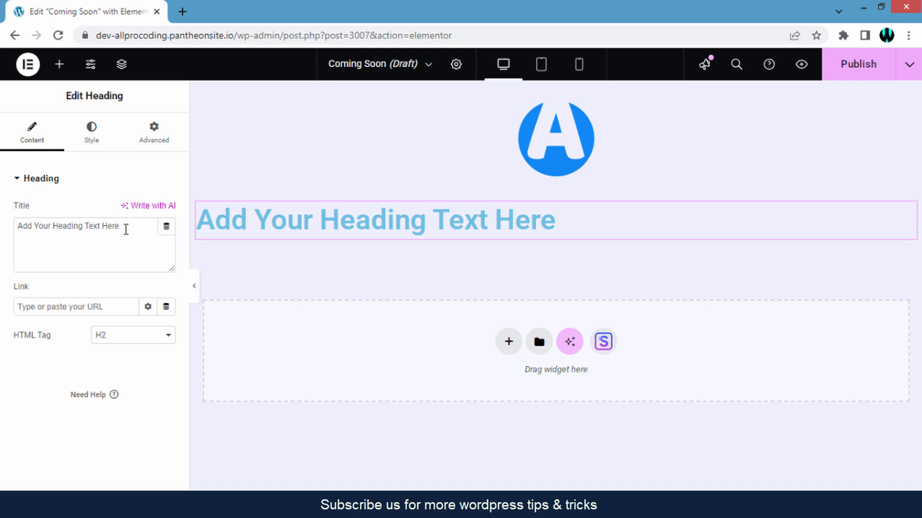
Replace the heading's title with "Coming Soon" and center-align the heading
{"action": "left_click_drag", "start_coordinate": [123, 227], "coordinate": [2, 259]}
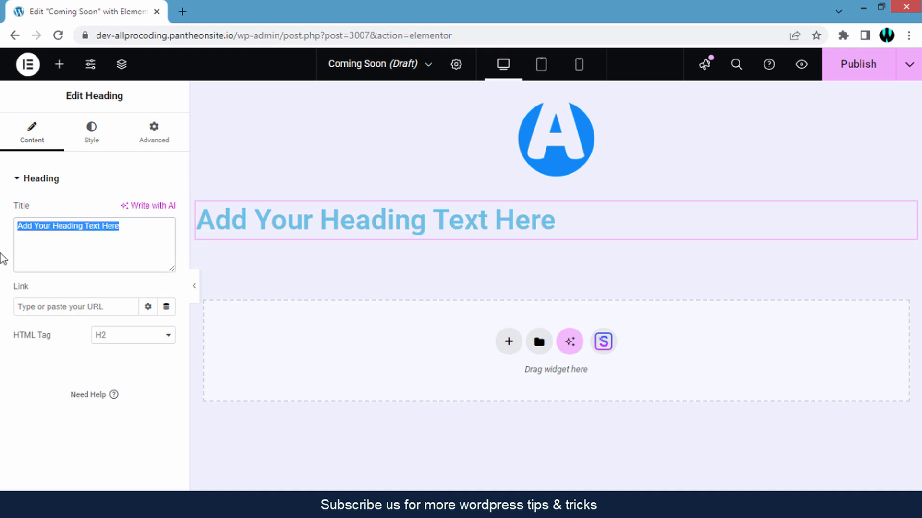
{"action": "type", "text": "C"}
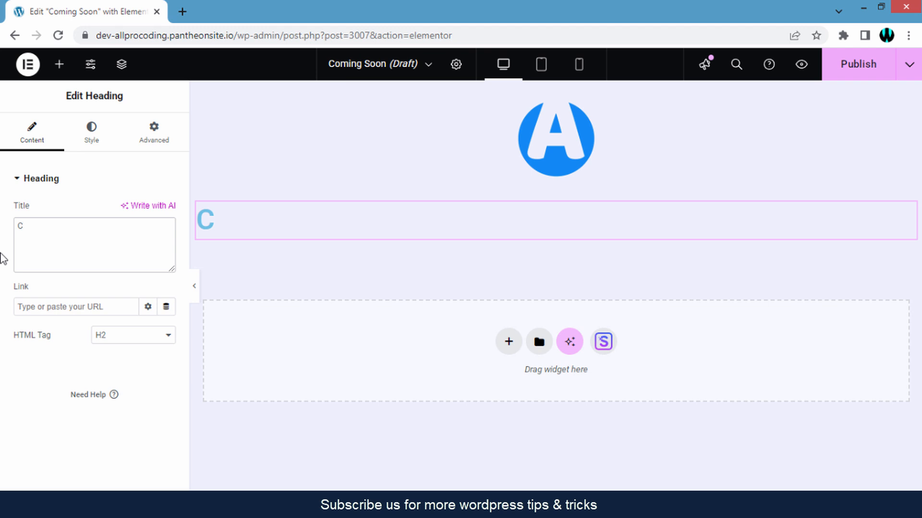
{"action": "type", "text": "oming Soon"}
{"action": "key", "text": "ctrl+a"}
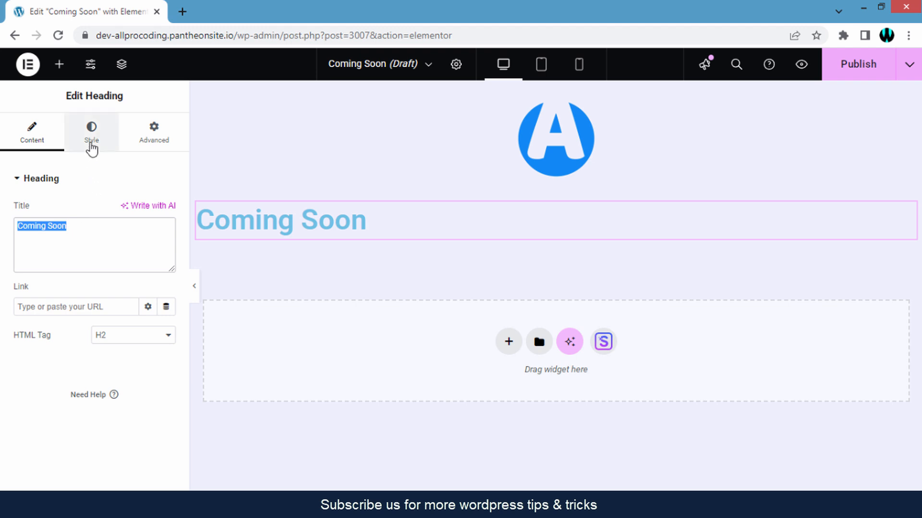
{"action": "left_click", "coordinate": [91, 144]}
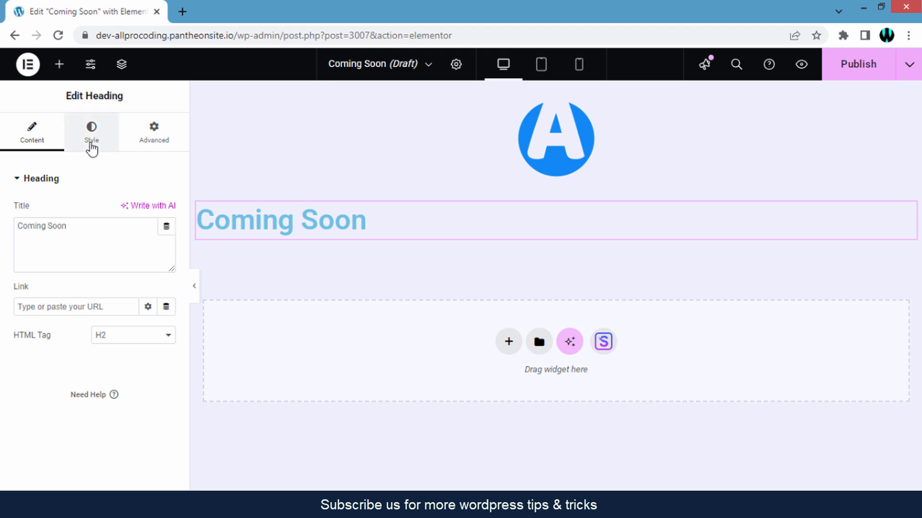
{"action": "left_click", "coordinate": [91, 144]}
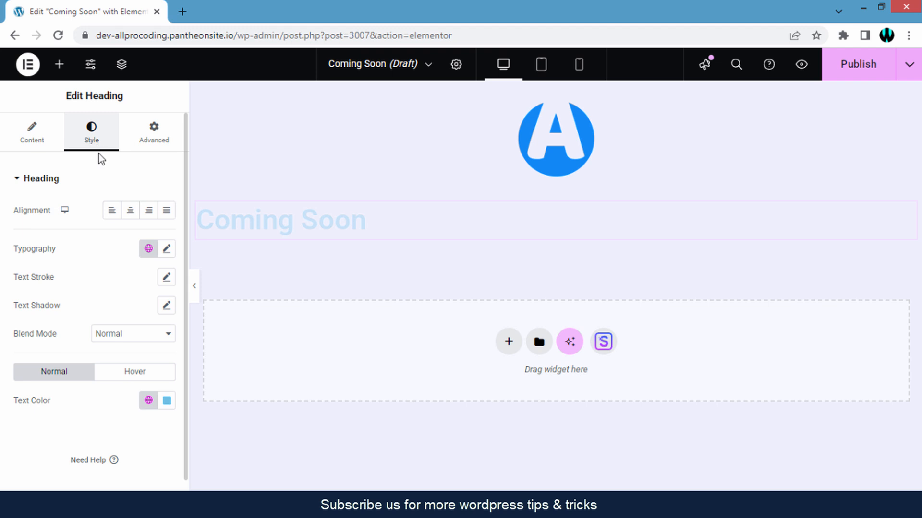
{"action": "left_click", "coordinate": [131, 221]}
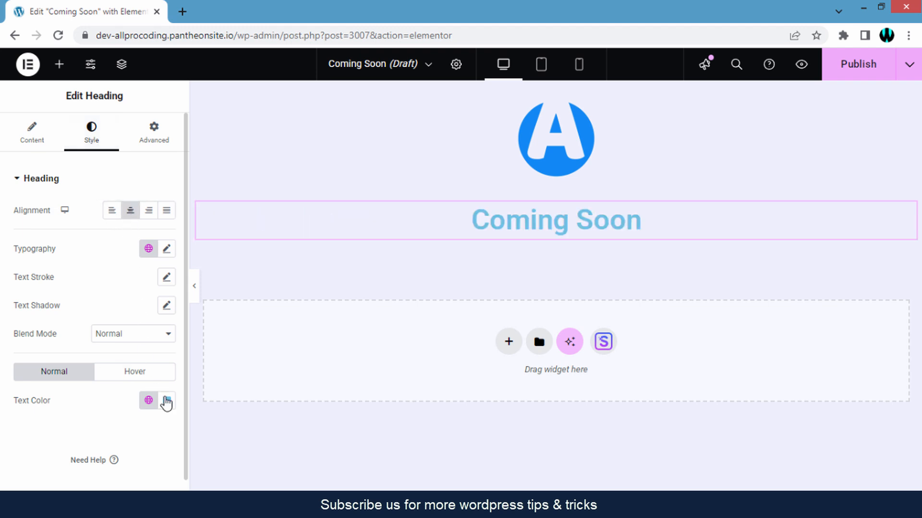
Set the "Coming Soon" heading's text color to black (#000000)
{"action": "left_click", "coordinate": [167, 405]}
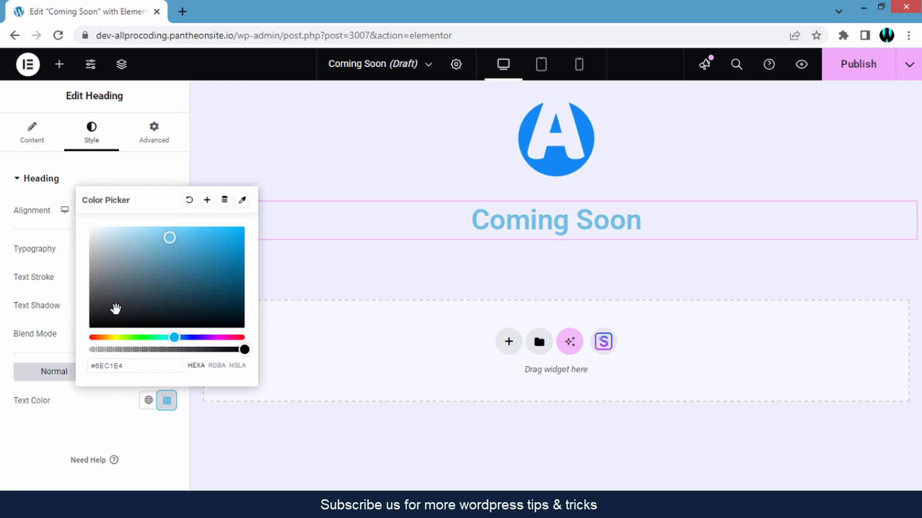
{"action": "left_click_drag", "start_coordinate": [115, 307], "coordinate": [71, 335]}
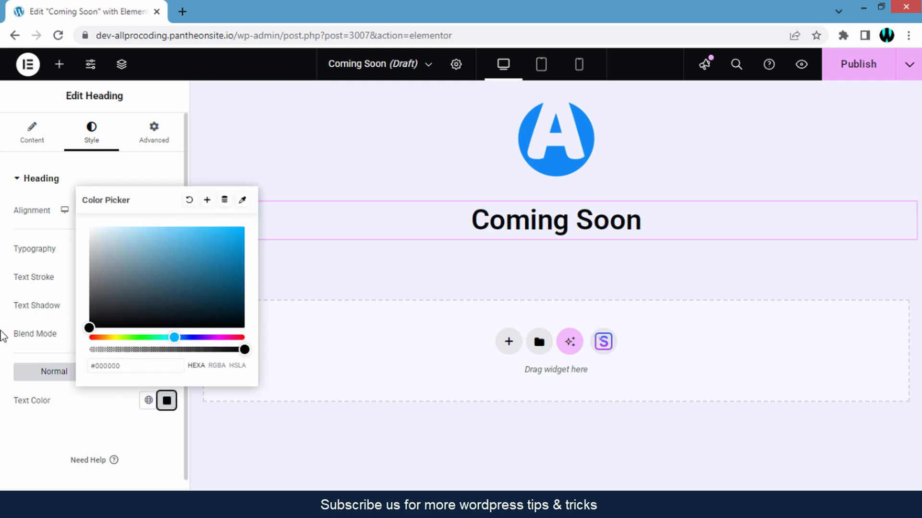
{"action": "left_click", "coordinate": [2, 336]}
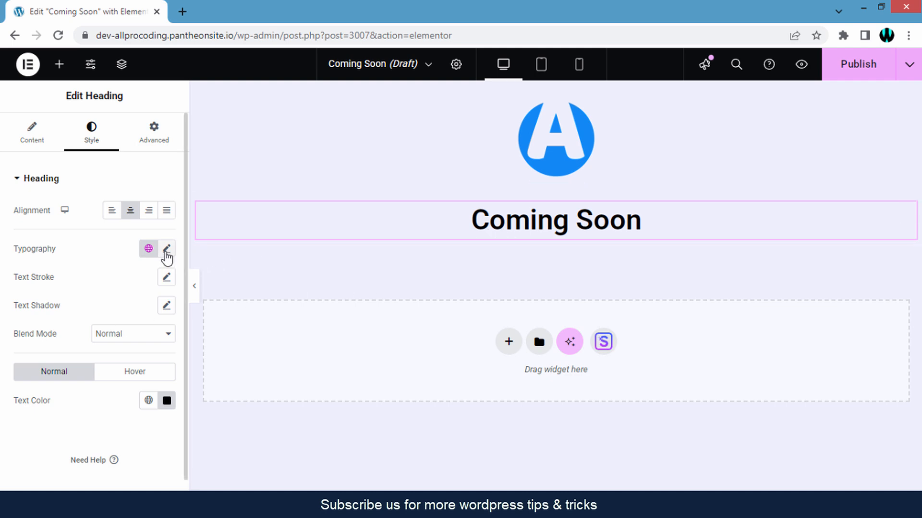
Customize the heading's typography by setting its font size to 84 px
{"action": "left_click", "coordinate": [166, 249]}
{"action": "left_click", "coordinate": [167, 249]}
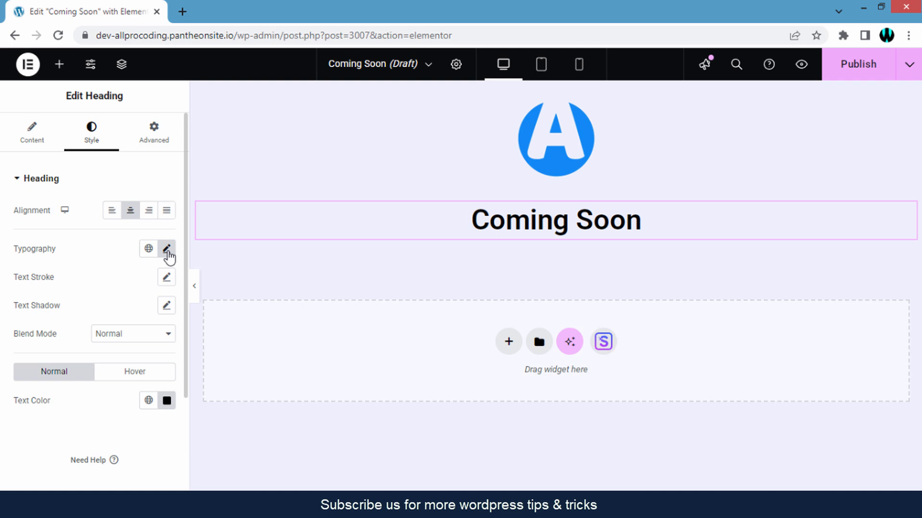
{"action": "left_click", "coordinate": [167, 249]}
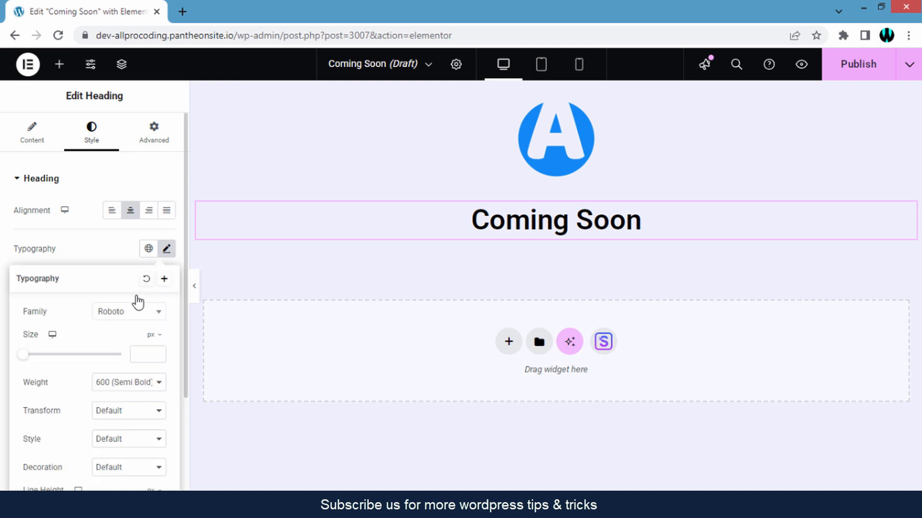
{"action": "scroll", "coordinate": [48, 360], "scroll_direction": "down", "scroll_amount": 1}
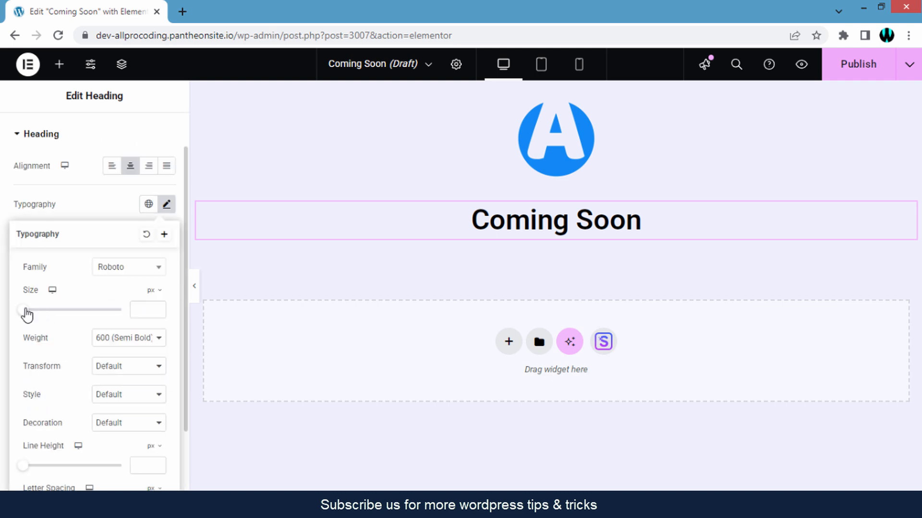
{"action": "left_click_drag", "start_coordinate": [29, 313], "coordinate": [69, 316]}
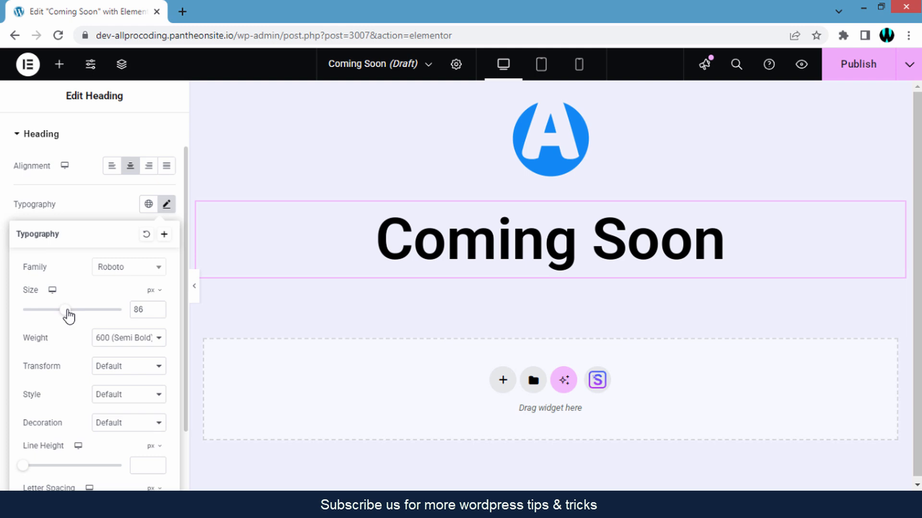
{"action": "left_click_drag", "start_coordinate": [68, 316], "coordinate": [67, 316]}
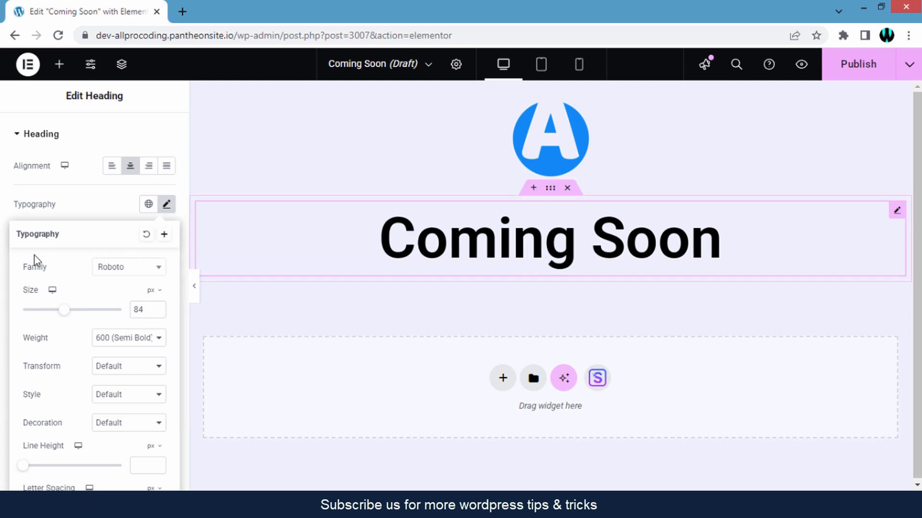
{"action": "left_click", "coordinate": [4, 245]}
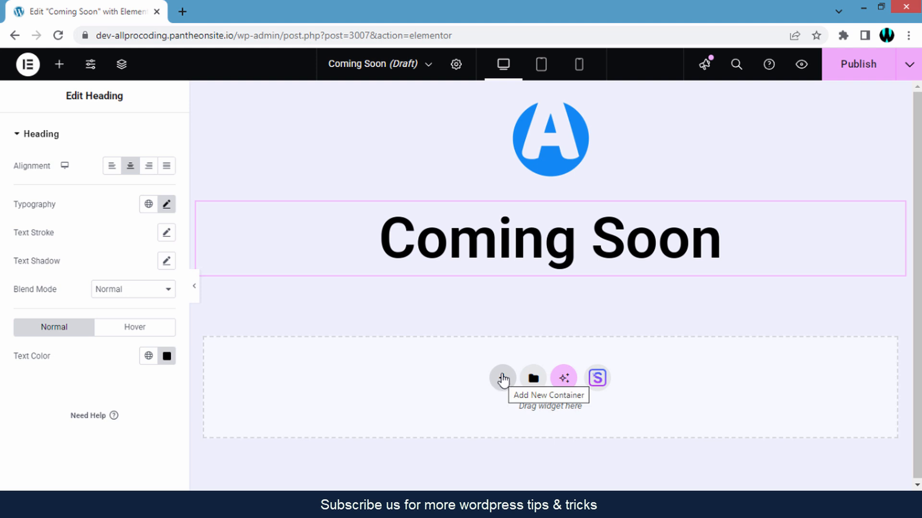
Add a single-column flexbox container below the heading and place a Countdown widget in it
{"action": "left_click", "coordinate": [503, 380]}
{"action": "left_click", "coordinate": [502, 430]}
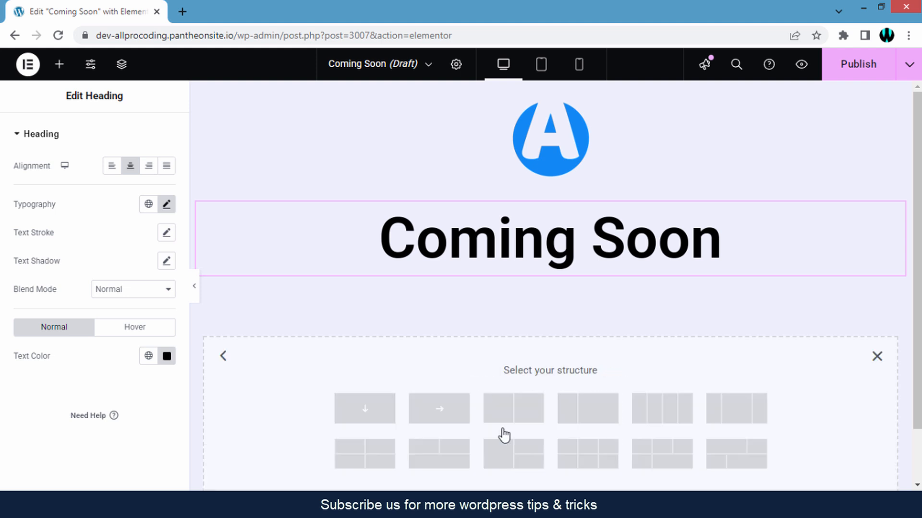
{"action": "left_click", "coordinate": [377, 422]}
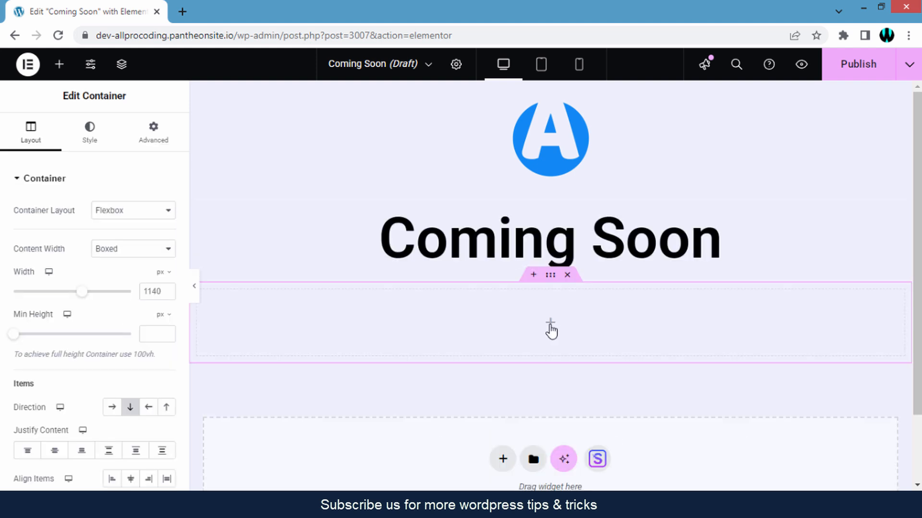
{"action": "left_click", "coordinate": [550, 331]}
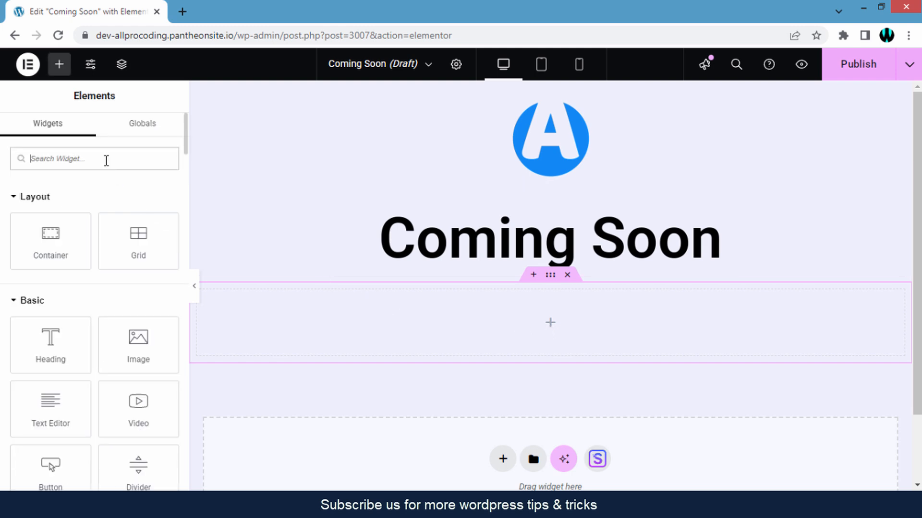
{"action": "type", "text": "count"}
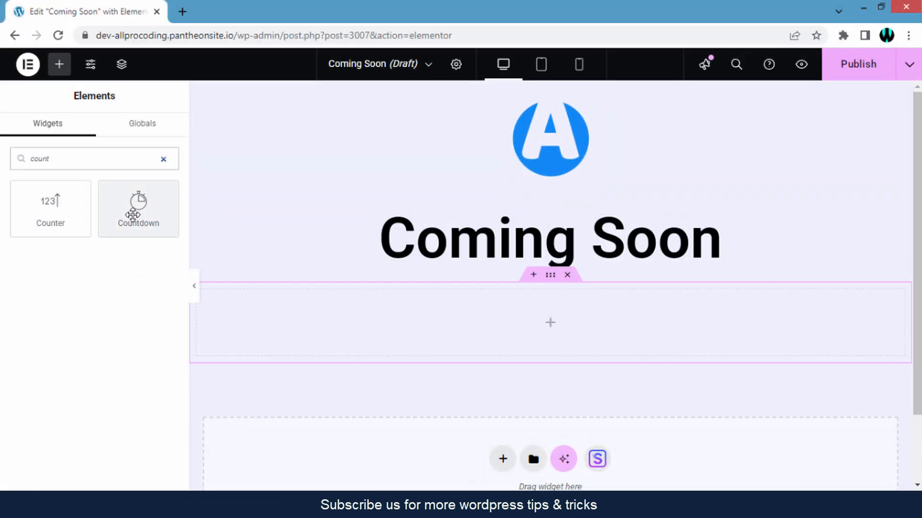
{"action": "left_click_drag", "start_coordinate": [133, 212], "coordinate": [528, 318]}
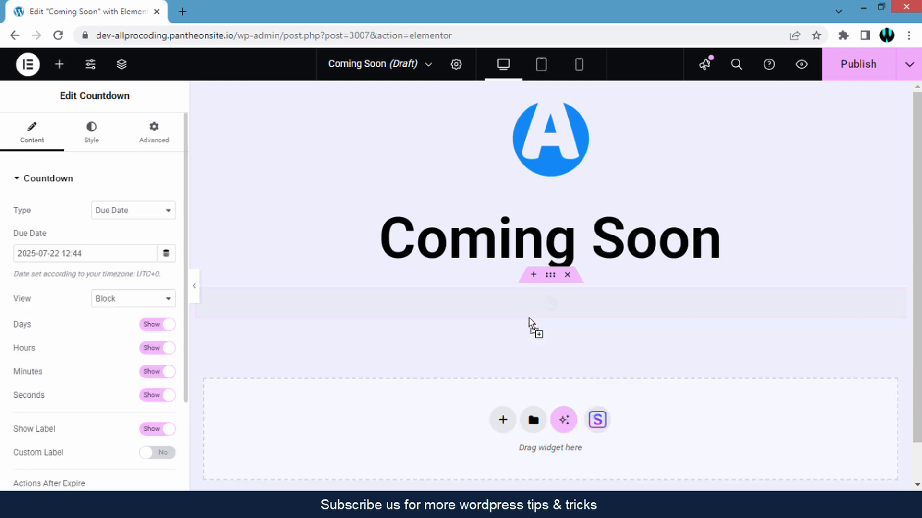
Set the countdown's due date to June 30, 2025, keeping the time at 12:44
{"action": "scroll", "coordinate": [574, 265], "scroll_direction": "down", "scroll_amount": 2}
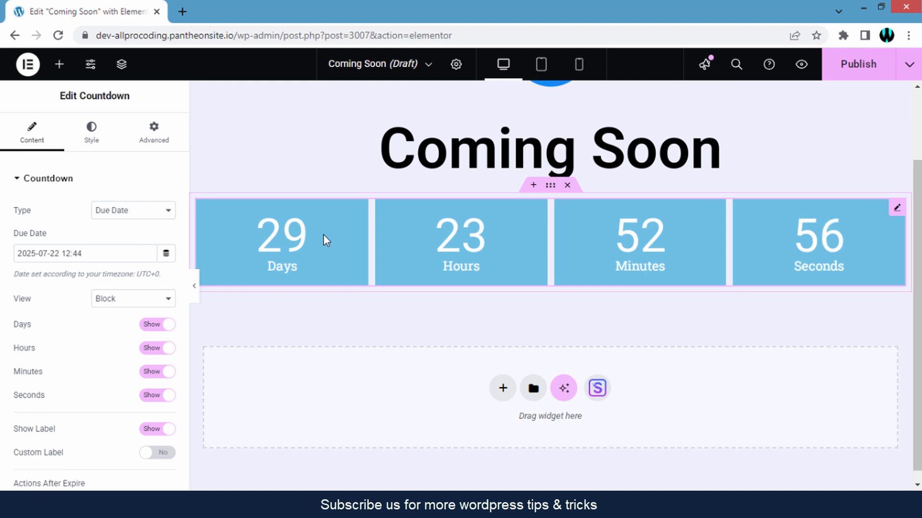
{"action": "left_click", "coordinate": [37, 255]}
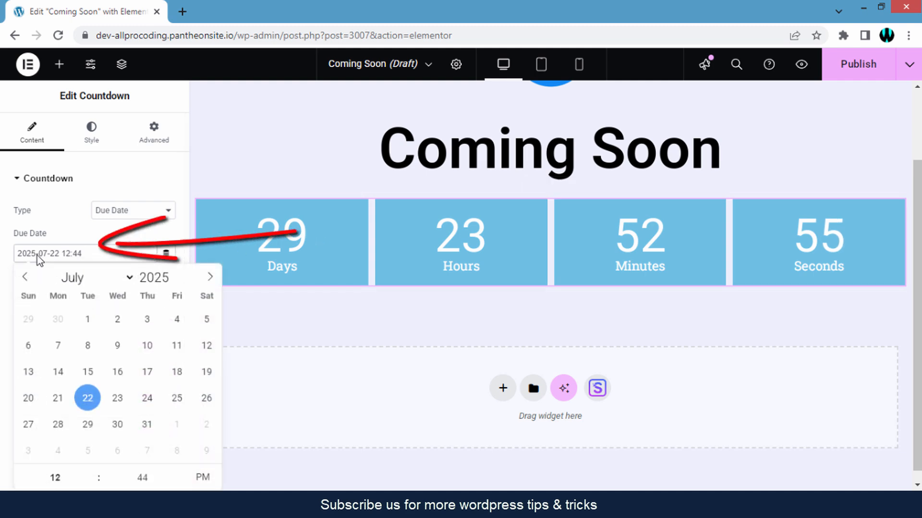
{"action": "left_click", "coordinate": [108, 282]}
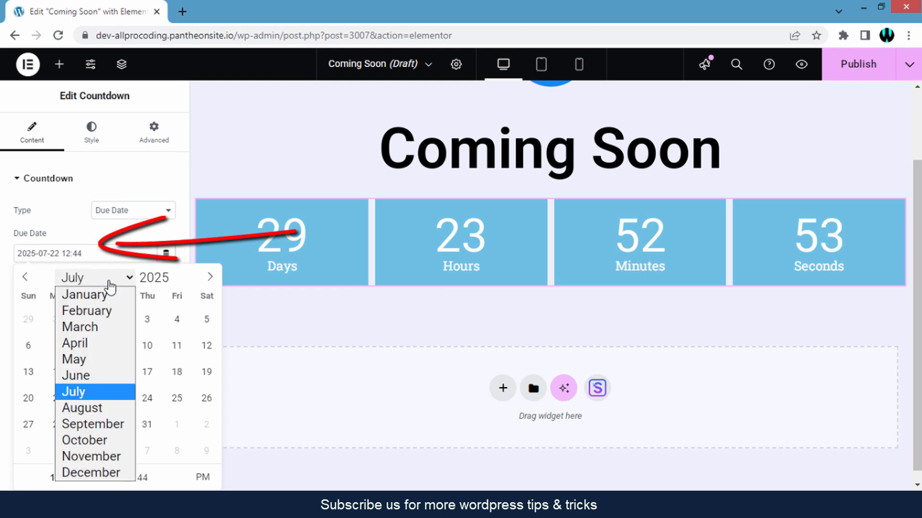
{"action": "left_click", "coordinate": [102, 377]}
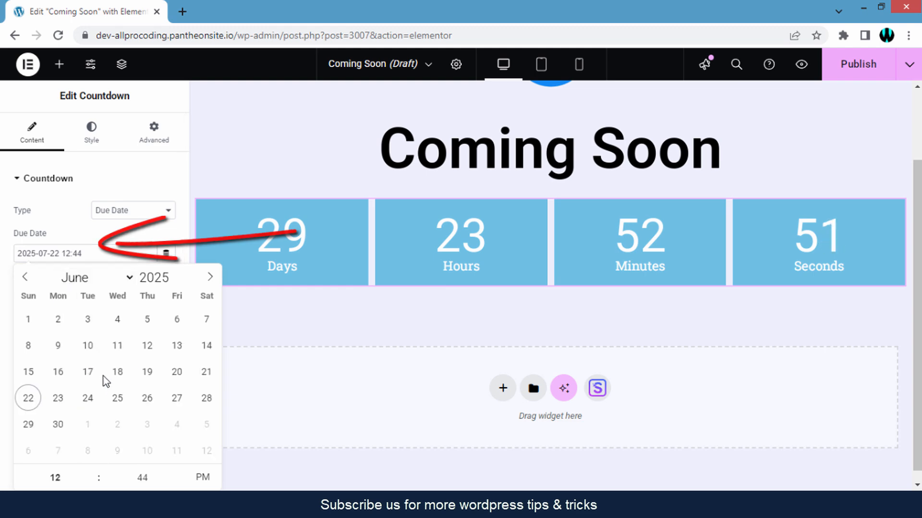
{"action": "left_click", "coordinate": [57, 427]}
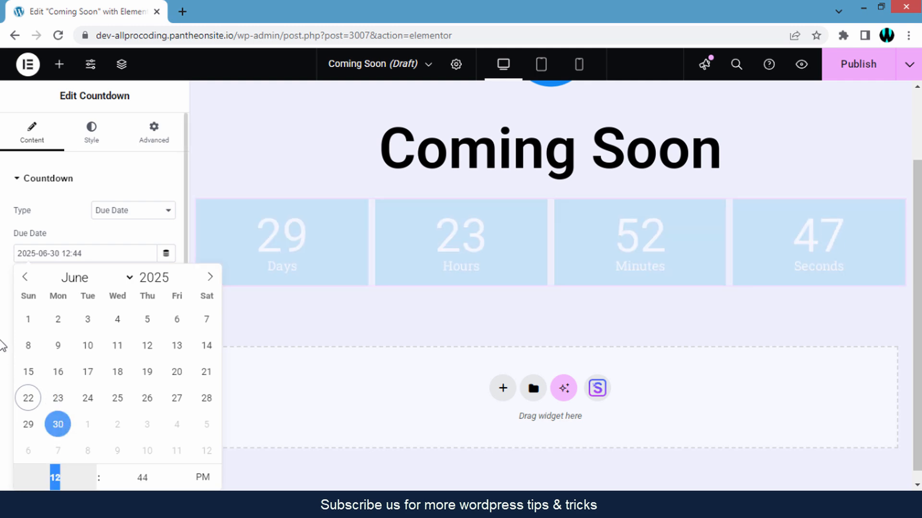
{"action": "left_click", "coordinate": [2, 346]}
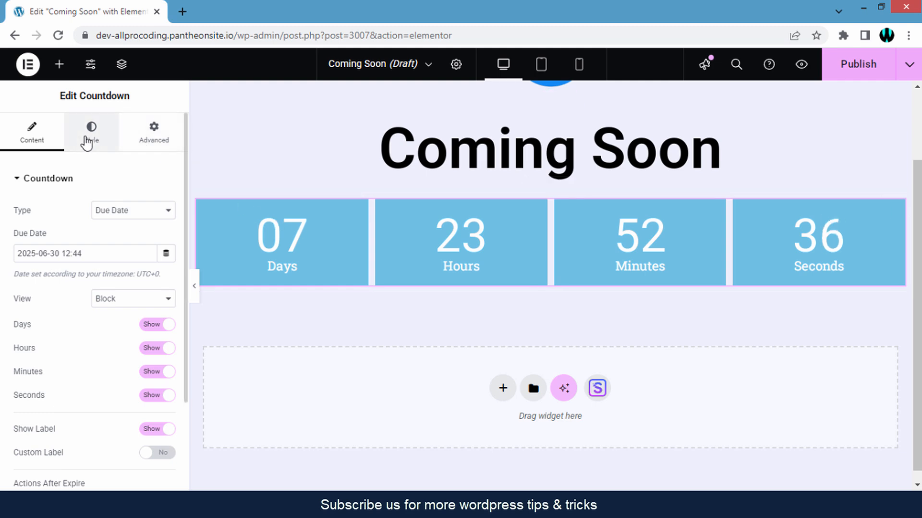
Match the countdown boxes' background color to the logo by sampling its blue with the eyedropper
{"action": "left_click", "coordinate": [87, 140]}
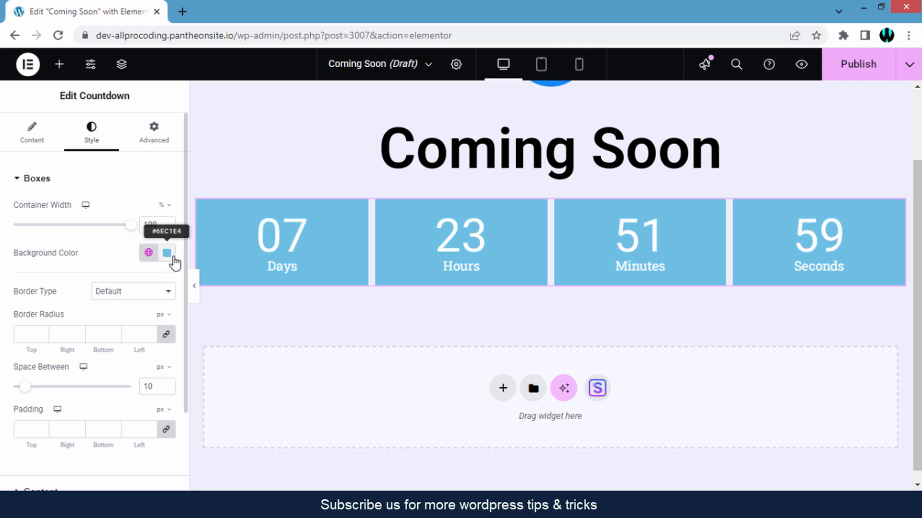
{"action": "scroll", "coordinate": [350, 269], "scroll_direction": "up", "scroll_amount": 1}
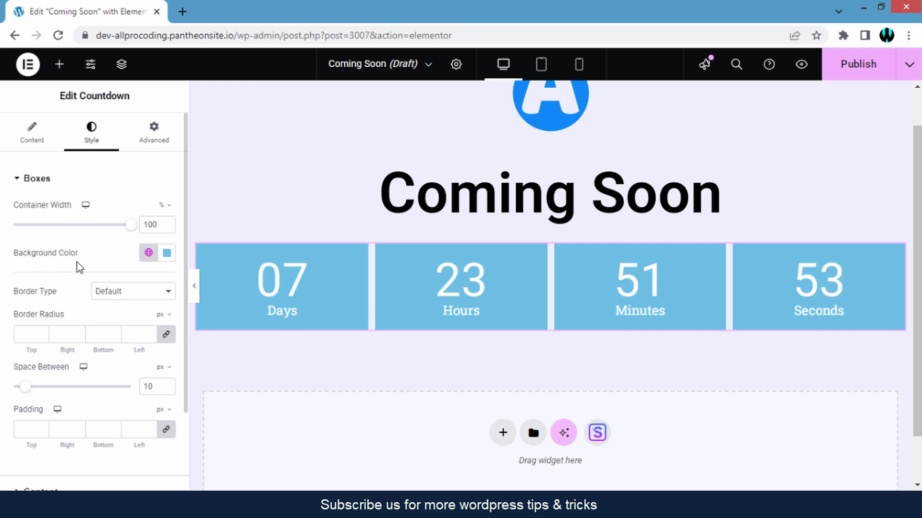
{"action": "left_click", "coordinate": [166, 255]}
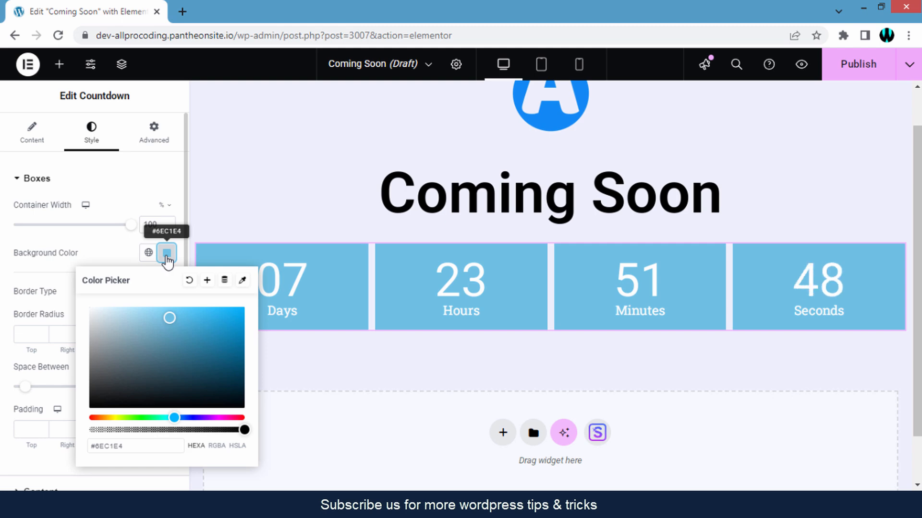
{"action": "left_click", "coordinate": [242, 281]}
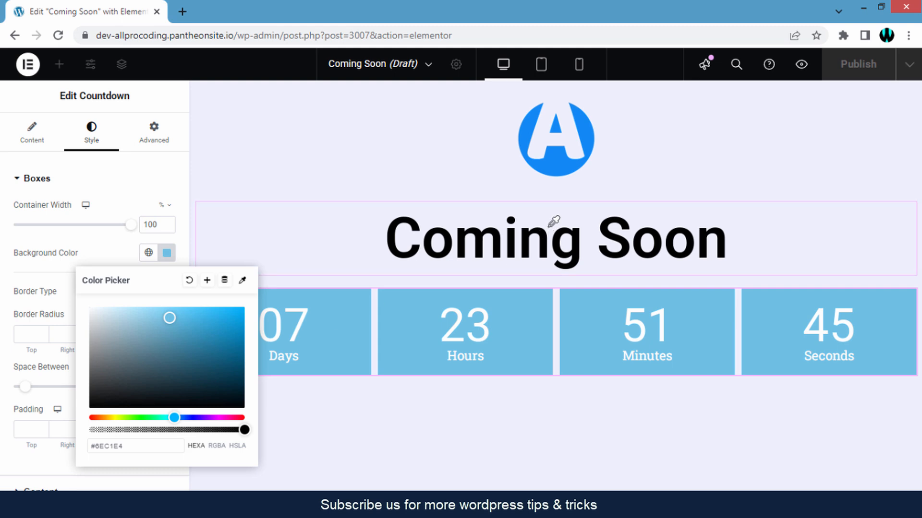
{"action": "left_click", "coordinate": [243, 284]}
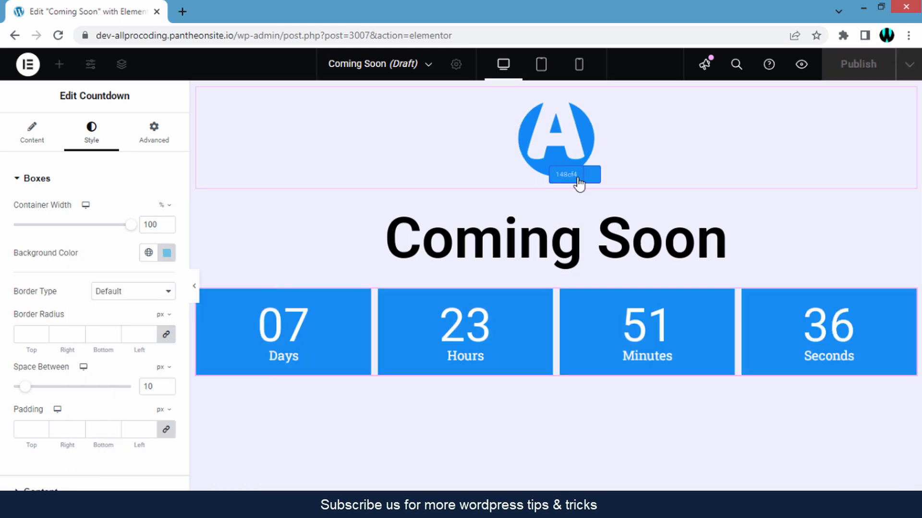
{"action": "left_click", "coordinate": [579, 184]}
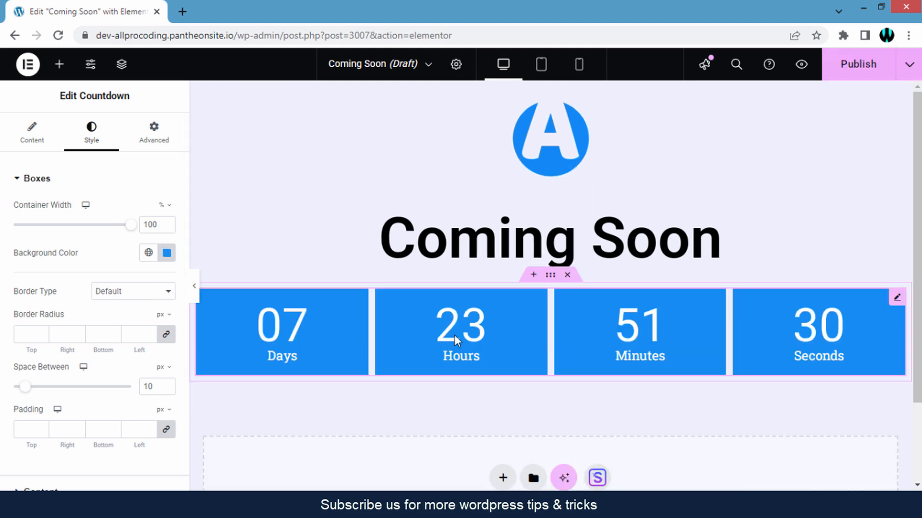
Round the countdown boxes with a 20 px border radius on all corners and set the space between them to 20 px
{"action": "scroll", "coordinate": [455, 331], "scroll_direction": "down", "scroll_amount": 1}
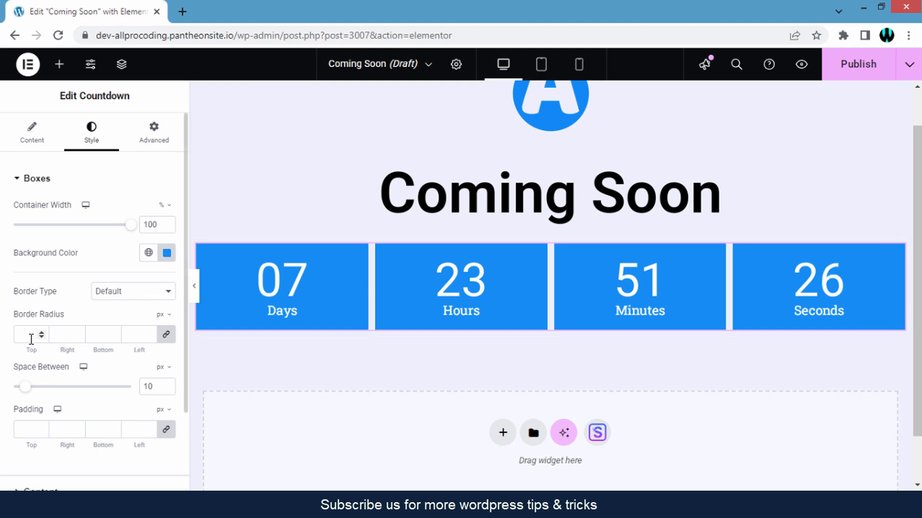
{"action": "scroll", "coordinate": [24, 331], "scroll_direction": "down", "scroll_amount": 1}
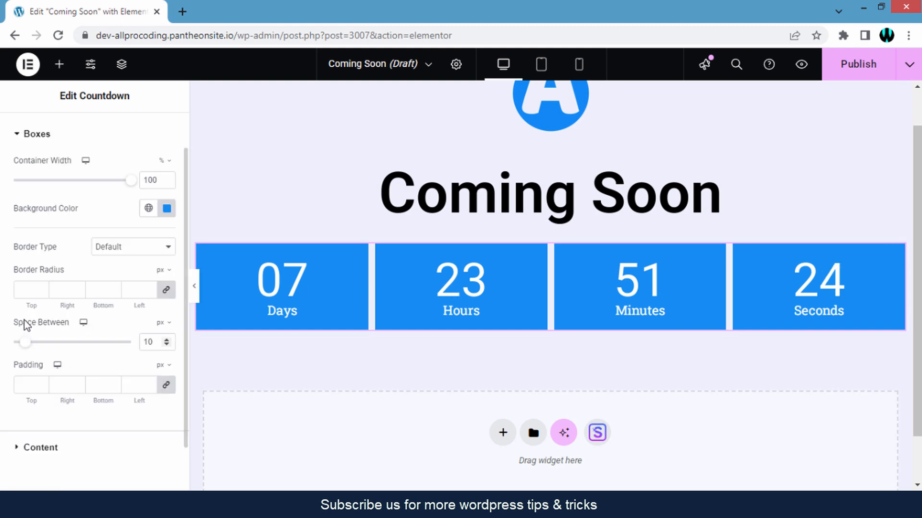
{"action": "left_click_drag", "start_coordinate": [13, 270], "coordinate": [87, 273]}
{"action": "left_click", "coordinate": [80, 270]}
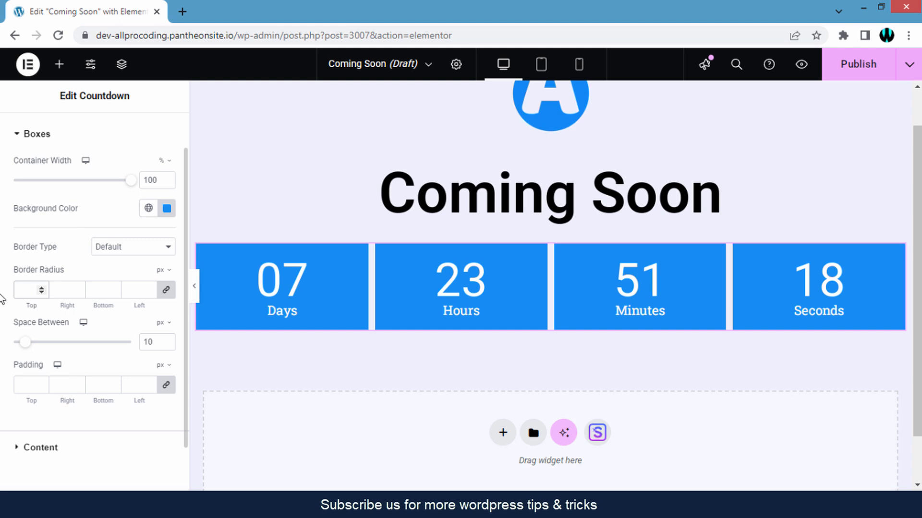
{"action": "type", "text": "20"}
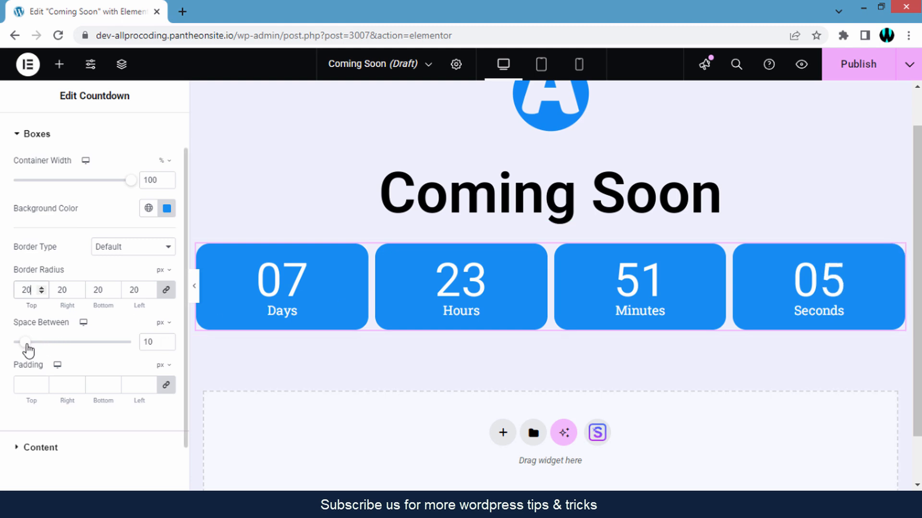
{"action": "left_click_drag", "start_coordinate": [27, 345], "coordinate": [41, 344]}
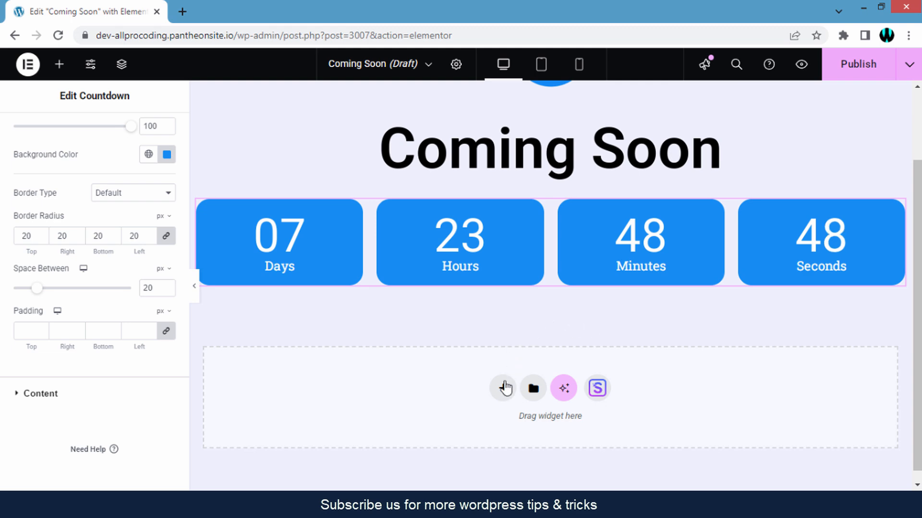
Add a single-column flexbox container below the countdown and place a Text Editor widget in it
{"action": "left_click", "coordinate": [502, 390]}
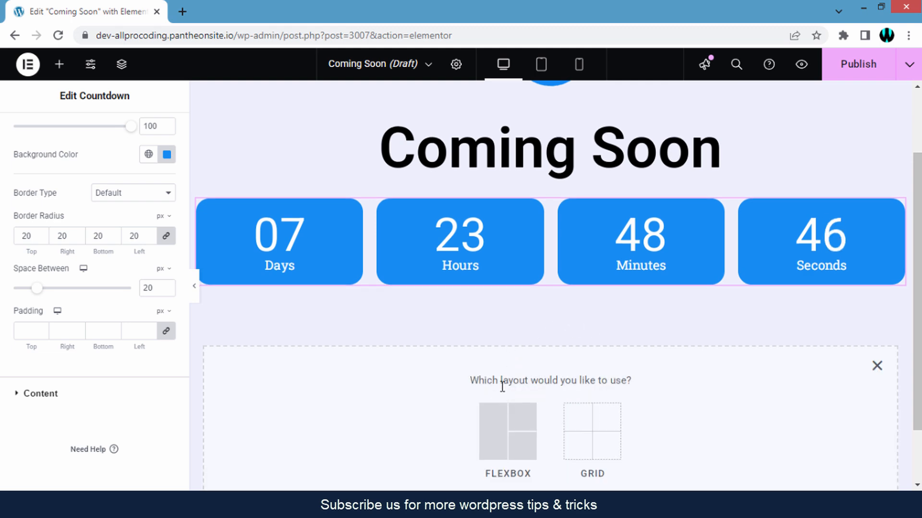
{"action": "left_click", "coordinate": [502, 368]}
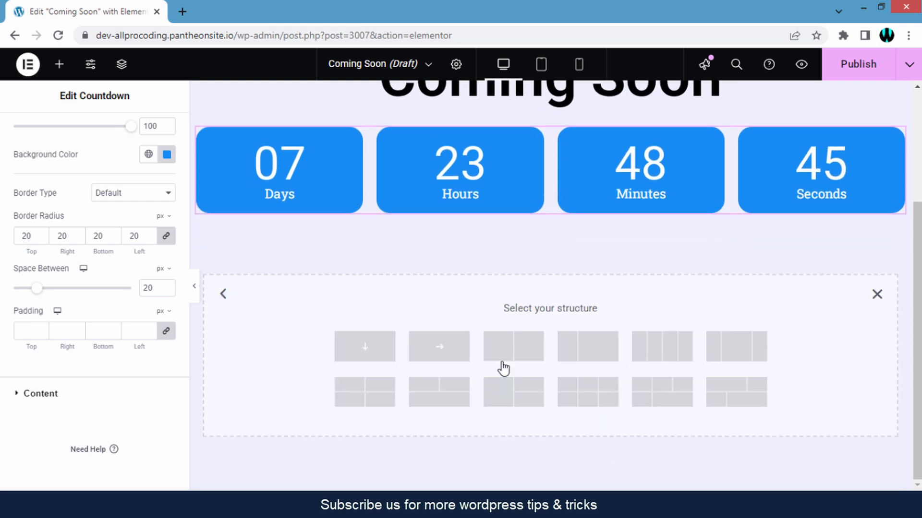
{"action": "left_click", "coordinate": [365, 347]}
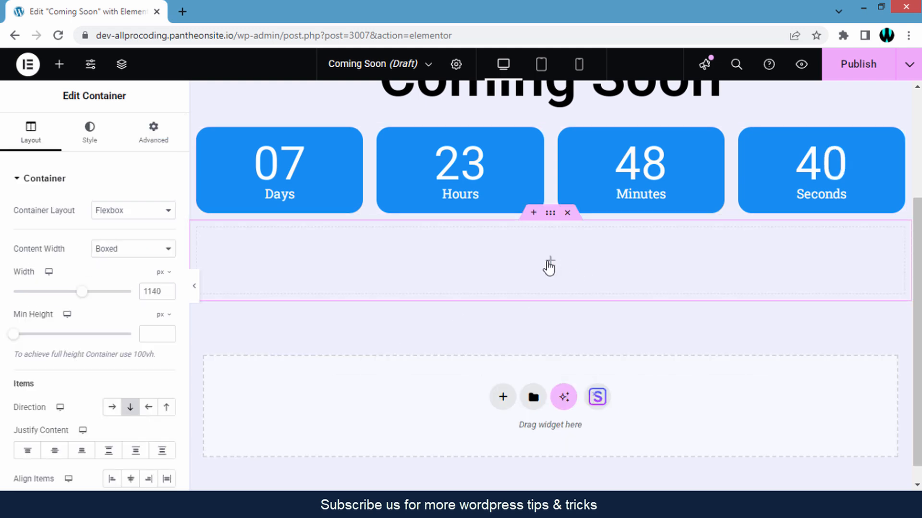
{"action": "left_click", "coordinate": [549, 267]}
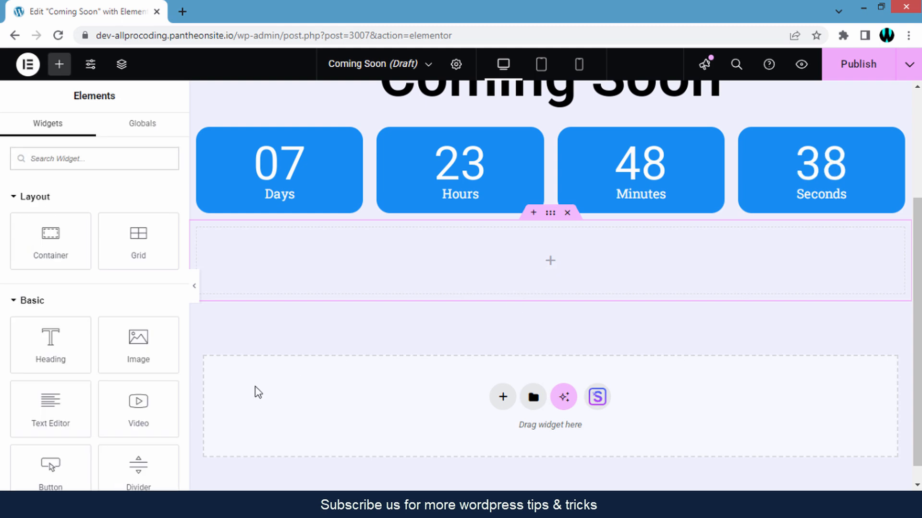
{"action": "left_click_drag", "start_coordinate": [52, 416], "coordinate": [585, 273]}
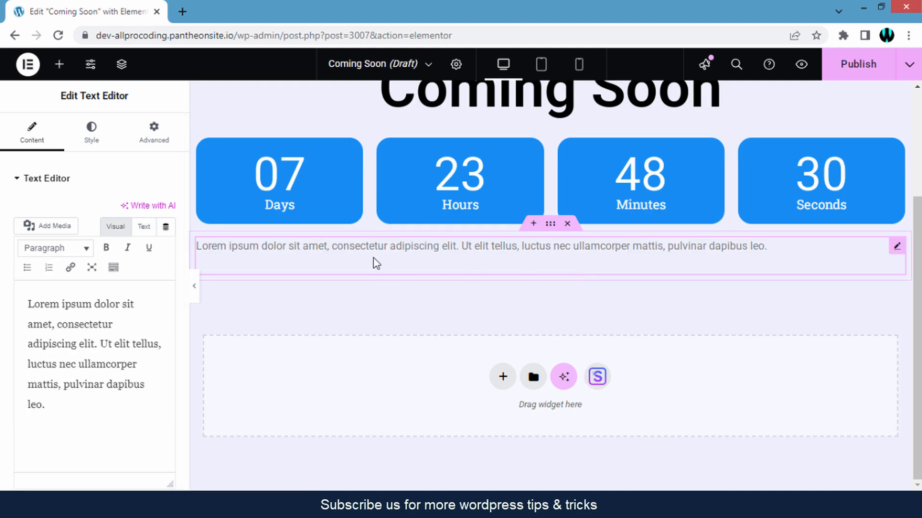
Lengthen the placeholder paragraph by pasting a copy of its text at the end, and center-align the text
{"action": "left_click", "coordinate": [95, 368]}
{"action": "key", "text": "ctrl+a"}
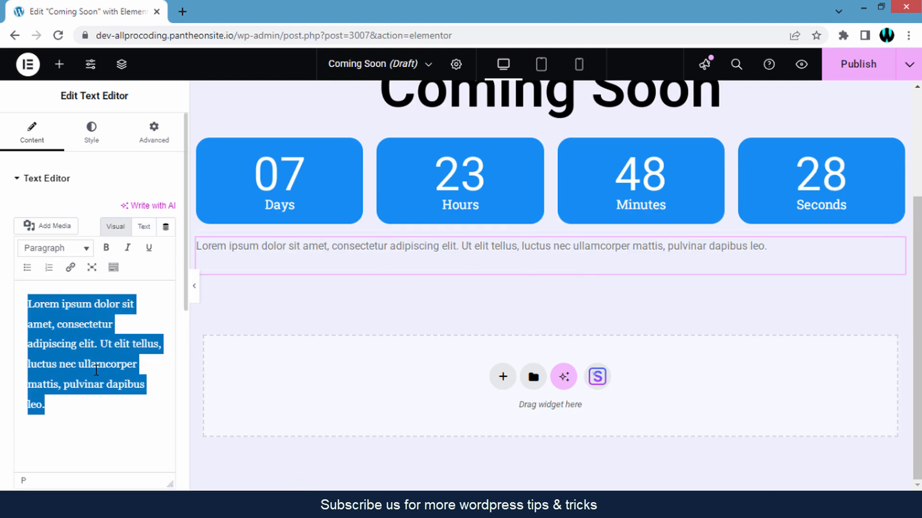
{"action": "left_click", "coordinate": [95, 368]}
{"action": "key", "text": "ctrl+a"}
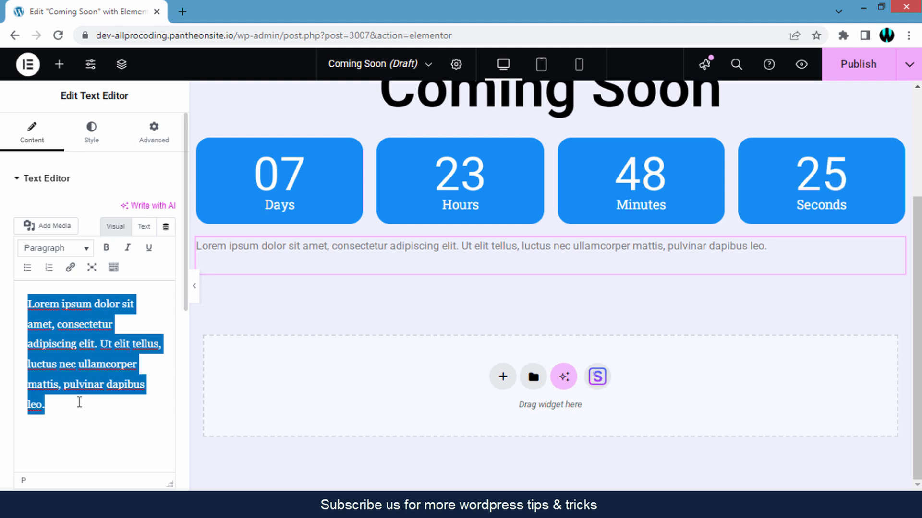
{"action": "left_click", "coordinate": [79, 403]}
{"action": "key", "text": "ctrl+a"}
{"action": "key", "text": "ctrl+c"}
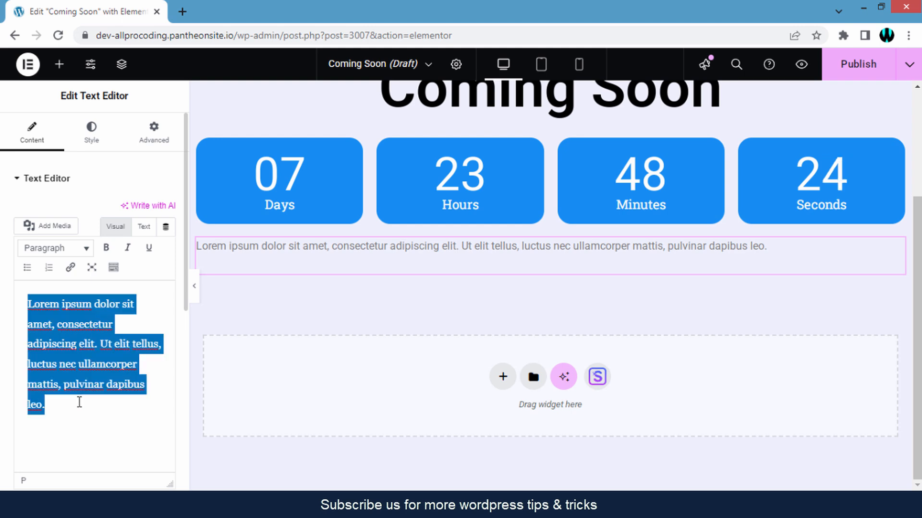
{"action": "left_click", "coordinate": [79, 402]}
{"action": "key", "text": "ctrl+v"}
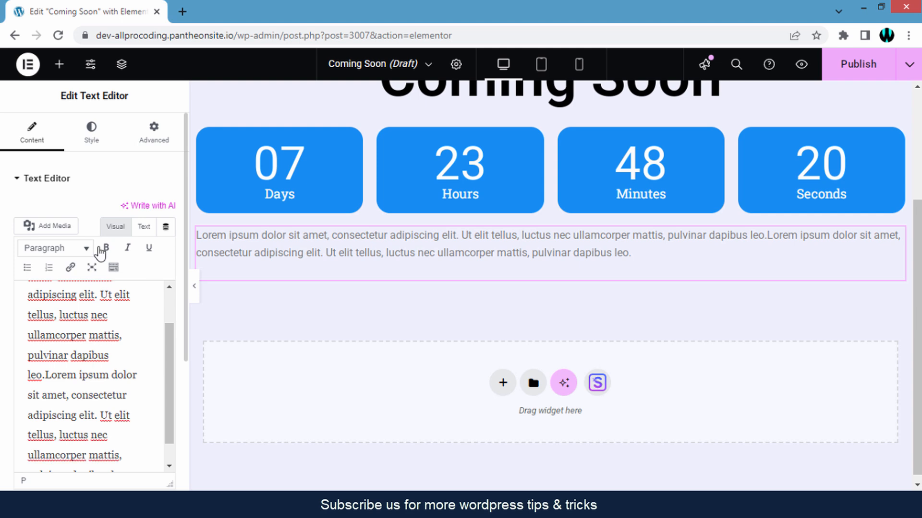
{"action": "left_click", "coordinate": [92, 137]}
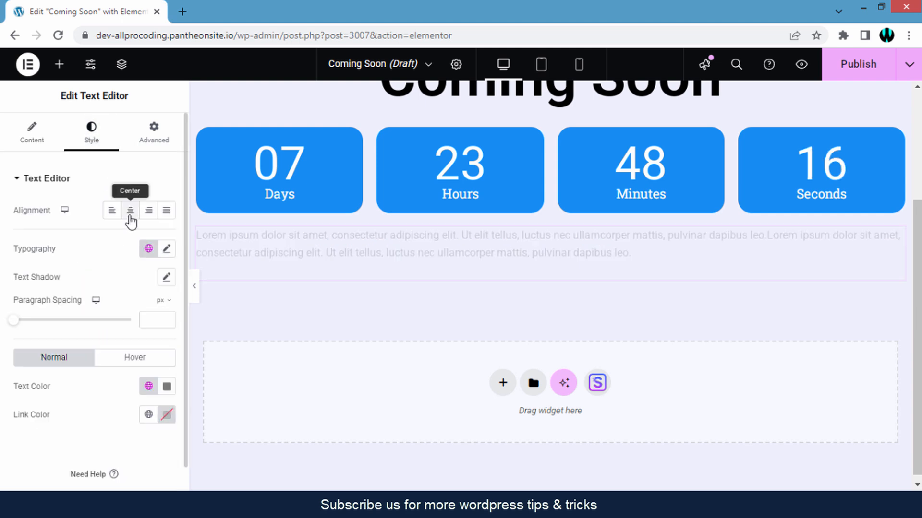
{"action": "left_click", "coordinate": [130, 211]}
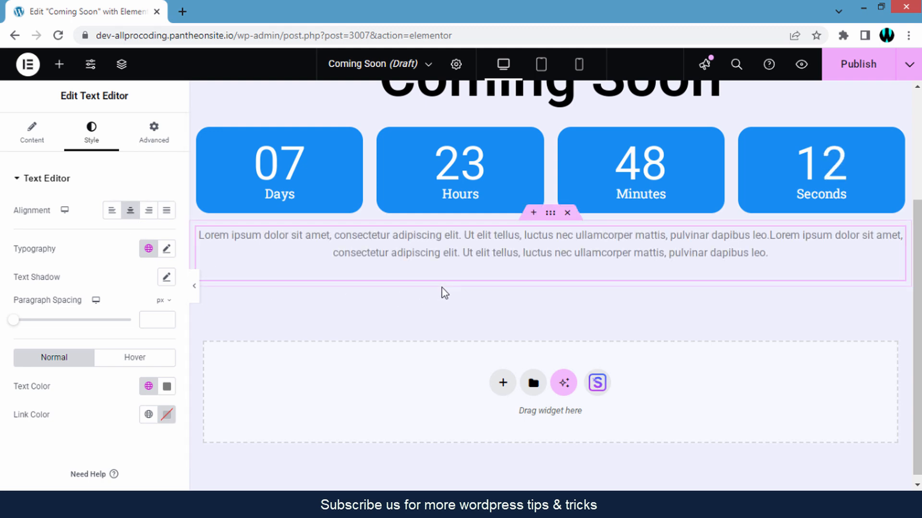
Add a single-column flexbox container below the centered paragraph and place a Text Editor widget in it
{"action": "left_click", "coordinate": [503, 382]}
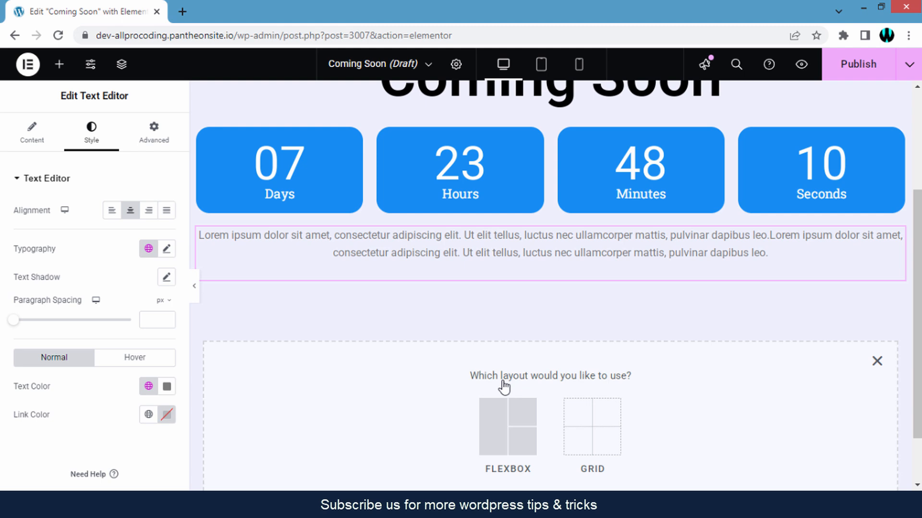
{"action": "left_click", "coordinate": [503, 422]}
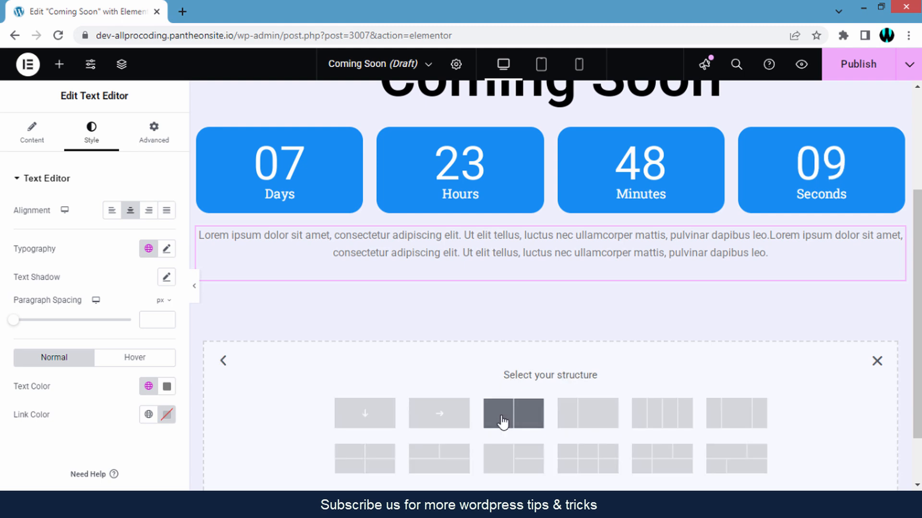
{"action": "left_click", "coordinate": [369, 417]}
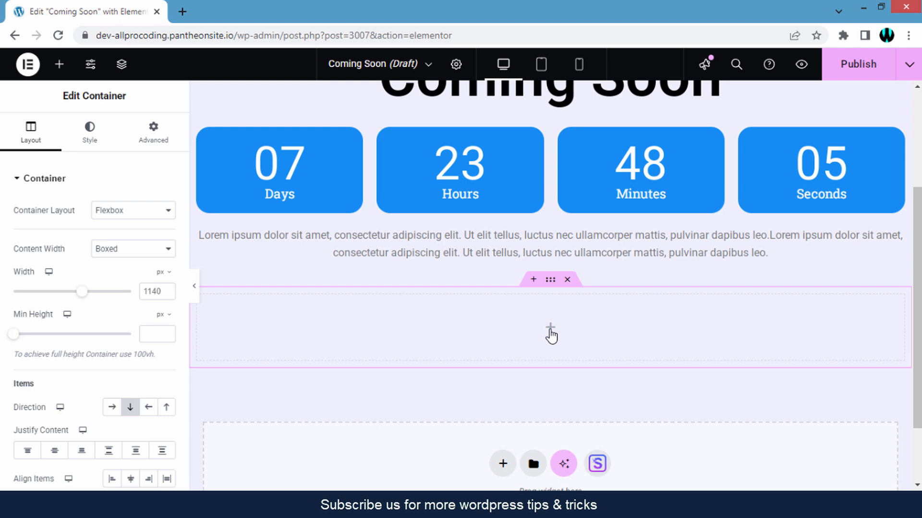
{"action": "left_click", "coordinate": [550, 331]}
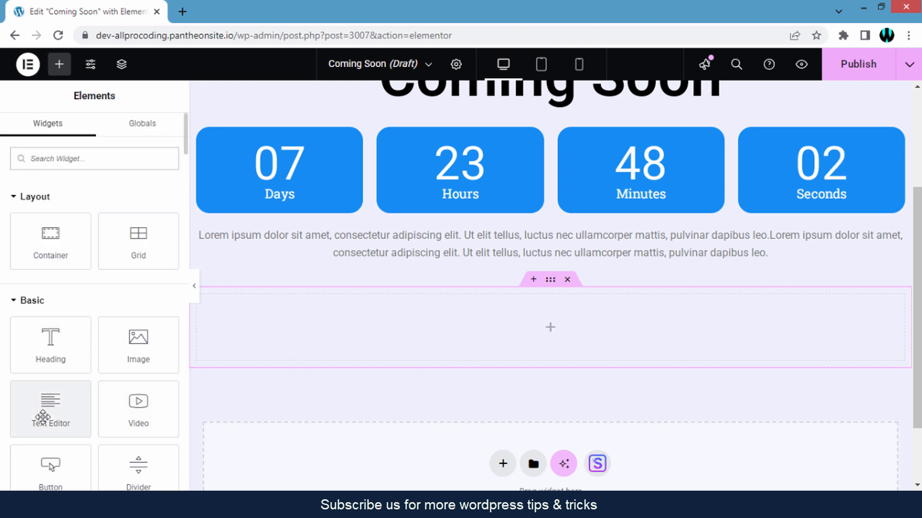
{"action": "left_click_drag", "start_coordinate": [42, 416], "coordinate": [572, 336]}
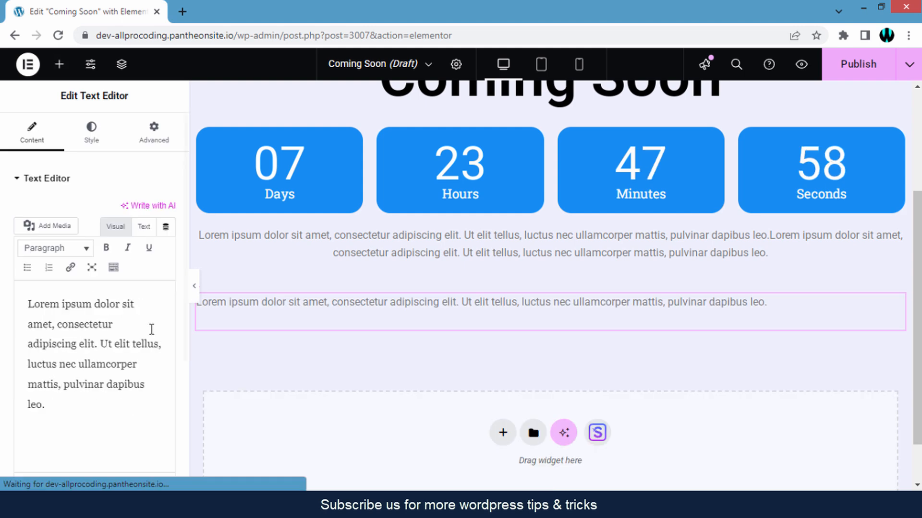
Replace the new placeholder text with "If You Have Any Queries Contact Us" and the contact phone number below it, and center-align both lines
{"action": "triple_click", "coordinate": [131, 359]}
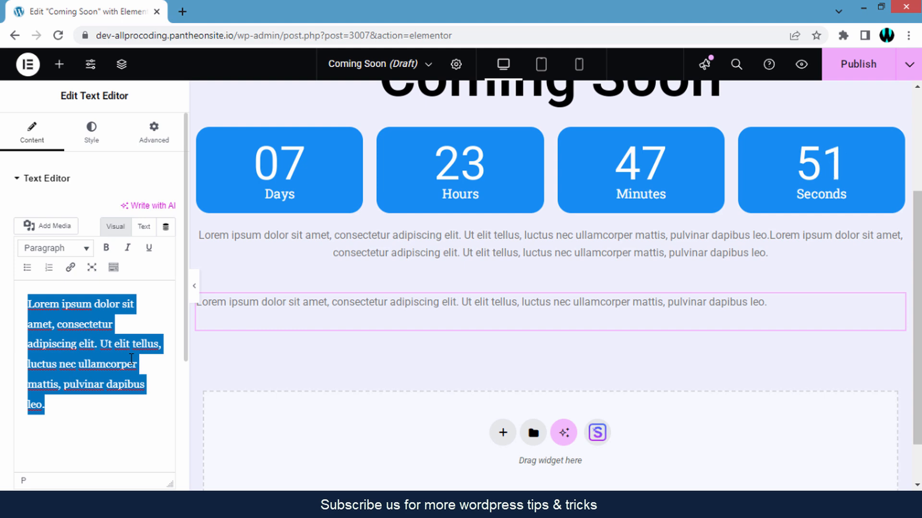
{"action": "key", "text": "ctrl+v"}
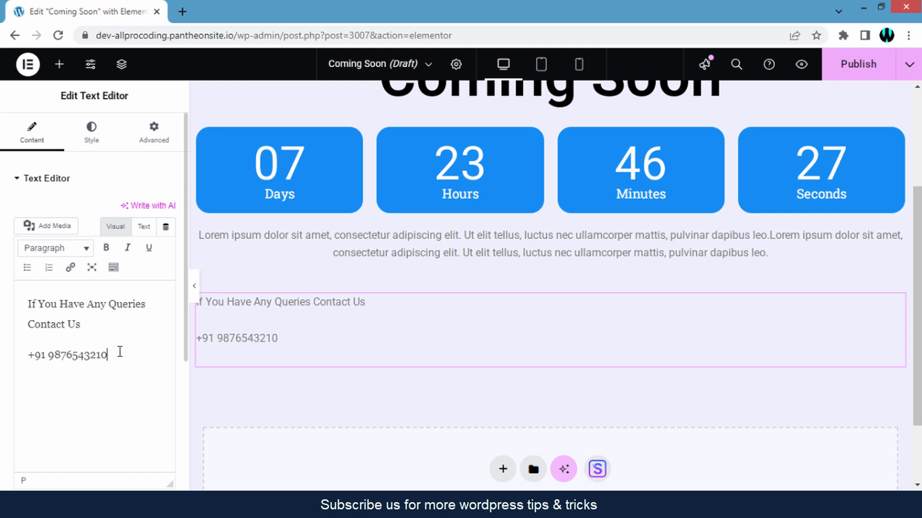
{"action": "left_click_drag", "start_coordinate": [115, 354], "coordinate": [24, 310]}
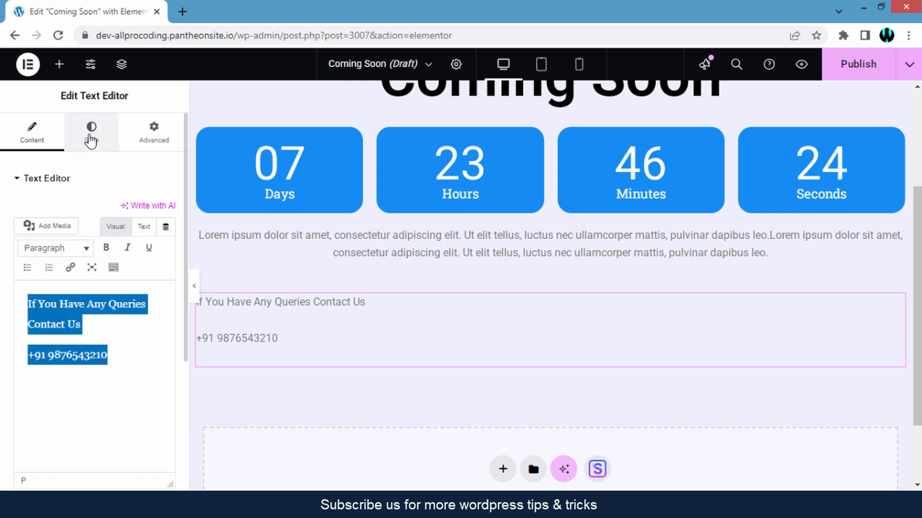
{"action": "left_click", "coordinate": [91, 141]}
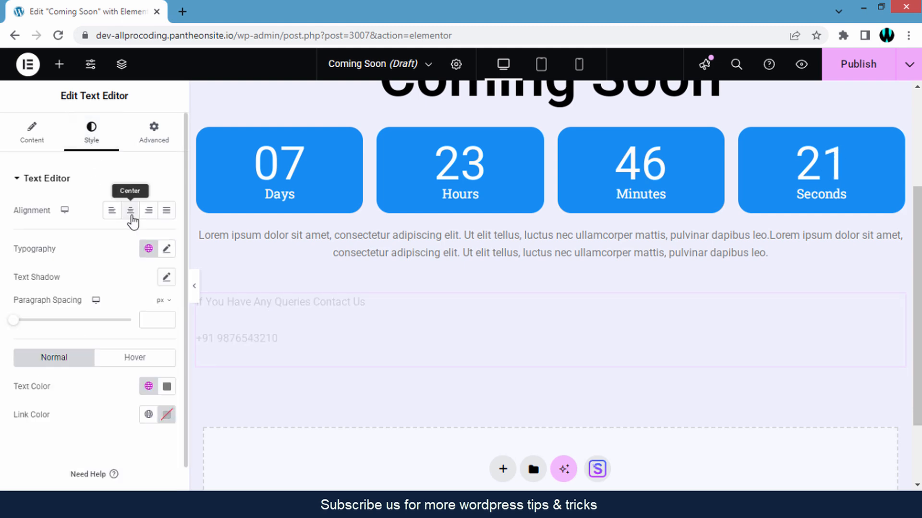
{"action": "left_click", "coordinate": [131, 216]}
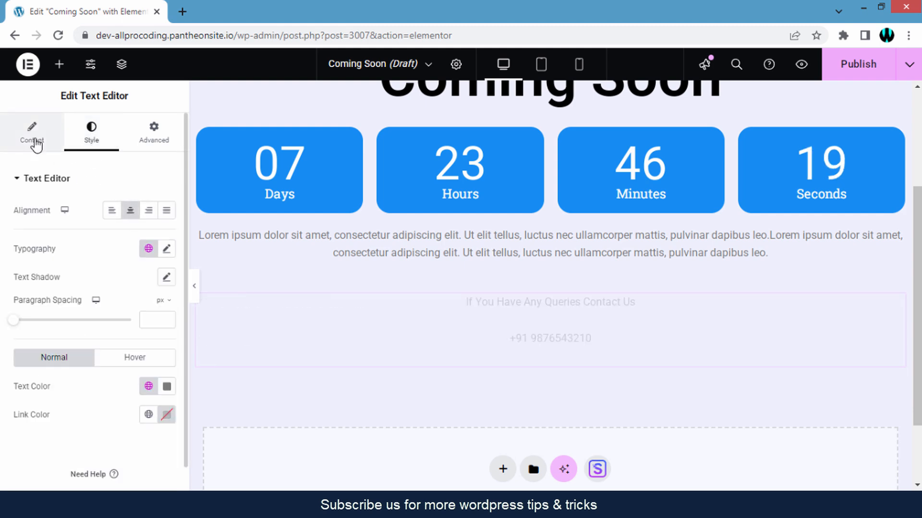
In the contact text's HTML, insert a <br> tag between the two lines and wrap the phone number in <b> tags
{"action": "left_click", "coordinate": [34, 144]}
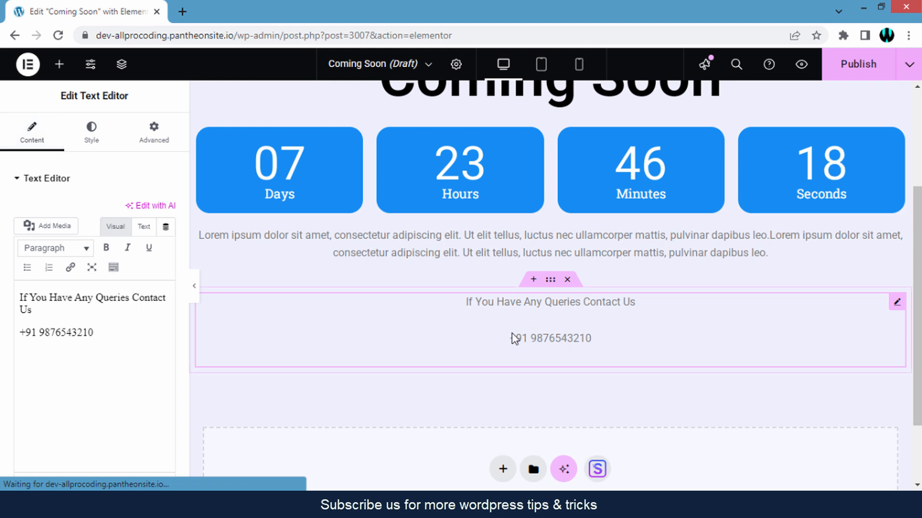
{"action": "left_click", "coordinate": [144, 227]}
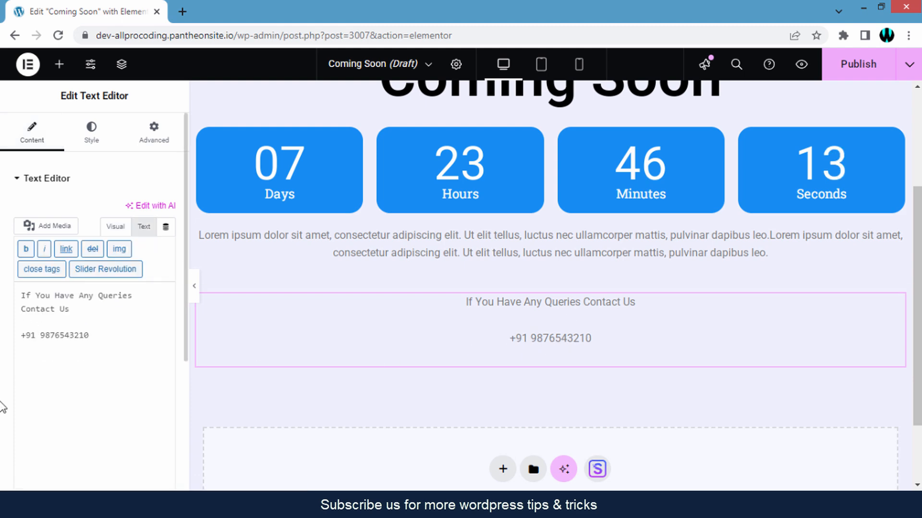
{"action": "type", "text": "<br> "}
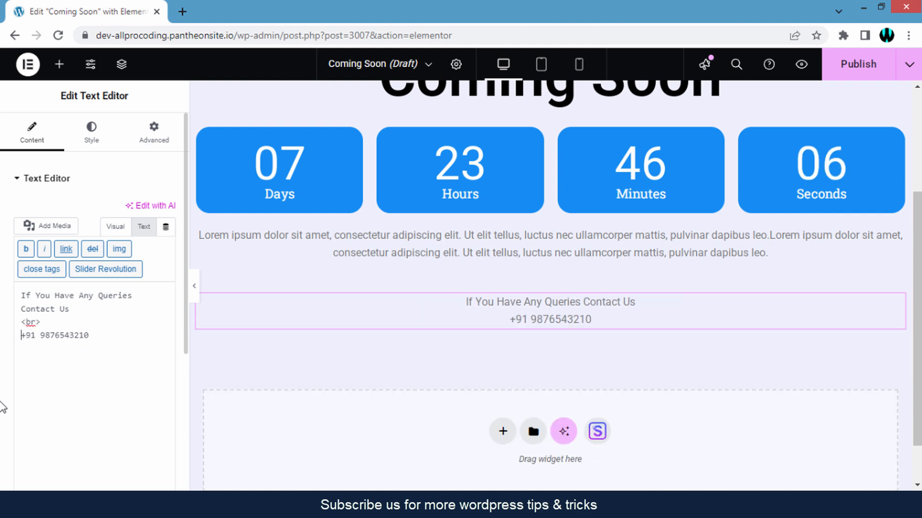
{"action": "type", "text": "<"}
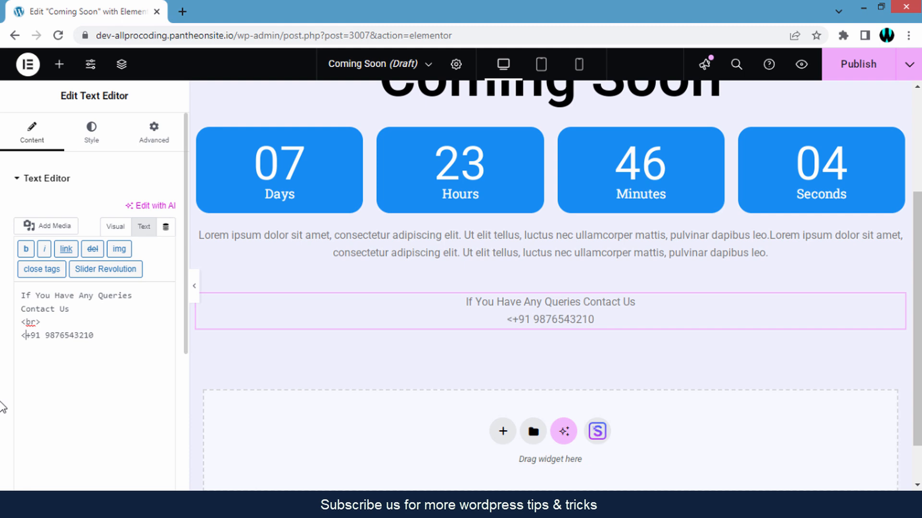
{"action": "type", "text": "."}
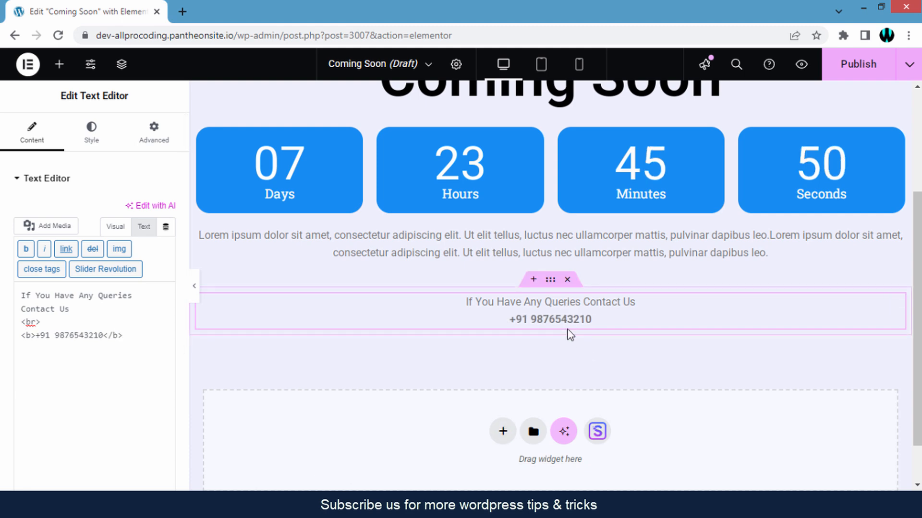
Add a single-column flexbox container below the contact text and place a Social Icons widget in it
{"action": "scroll", "coordinate": [569, 333], "scroll_direction": "down", "scroll_amount": 1}
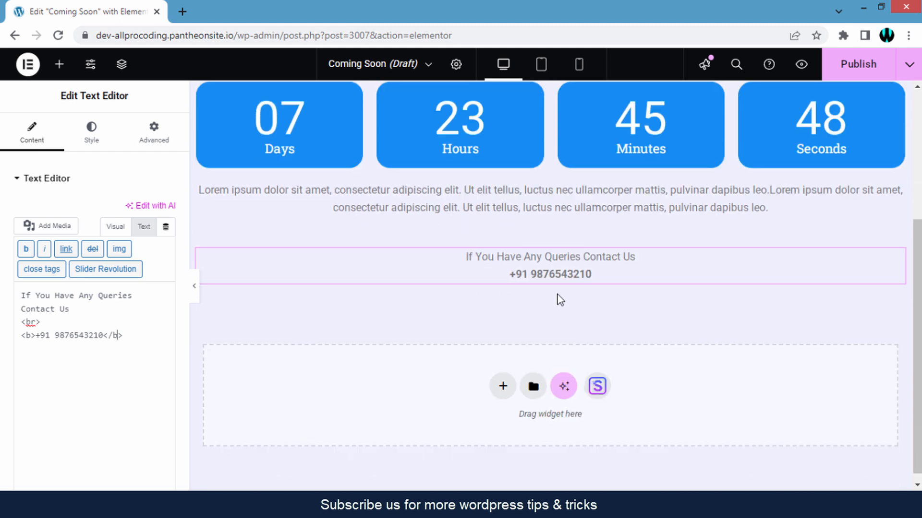
{"action": "left_click", "coordinate": [503, 387]}
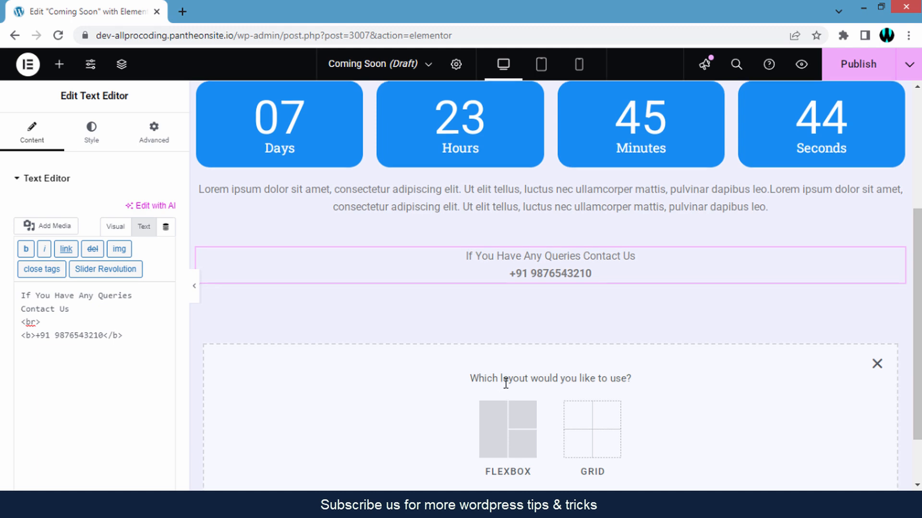
{"action": "left_click", "coordinate": [506, 385]}
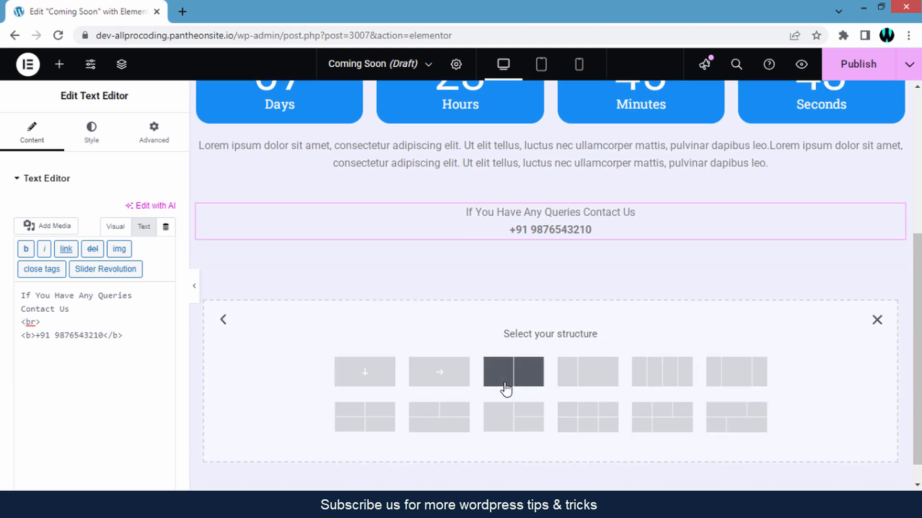
{"action": "left_click", "coordinate": [376, 381]}
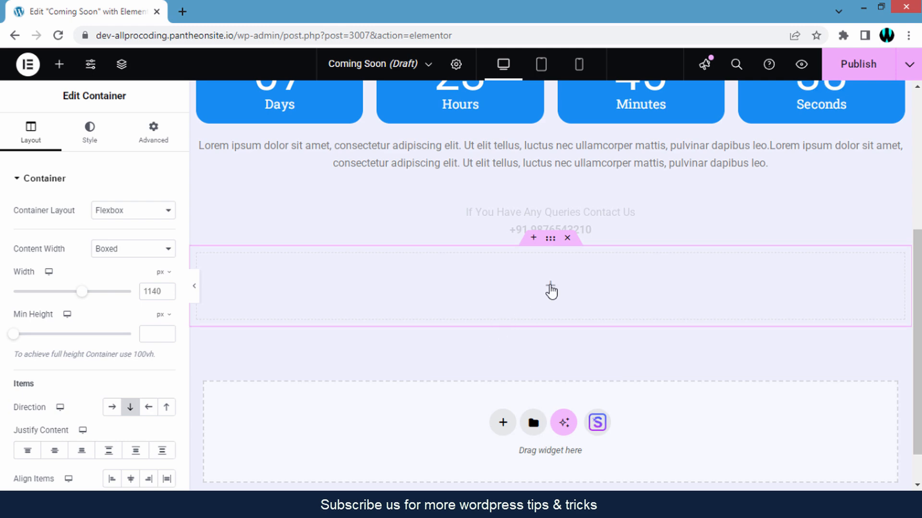
{"action": "left_click", "coordinate": [551, 288]}
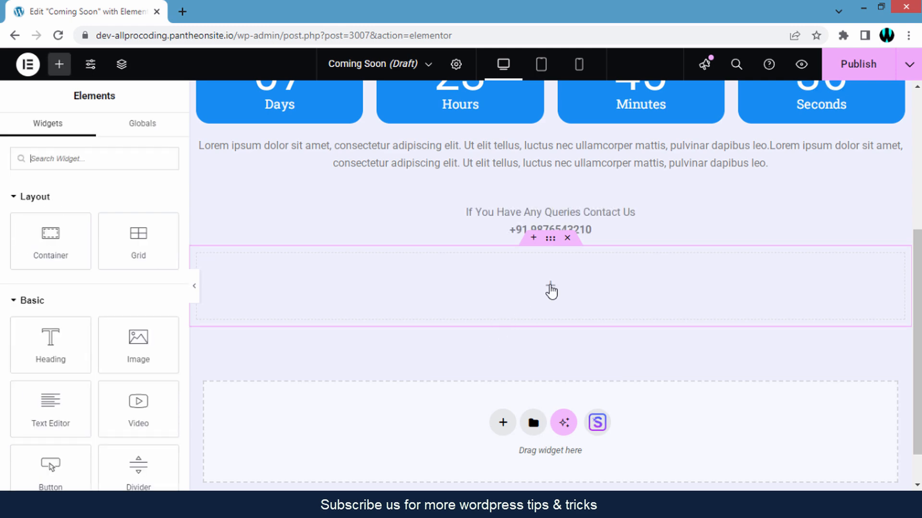
{"action": "left_click", "coordinate": [79, 159]}
{"action": "type", "text": "soci"}
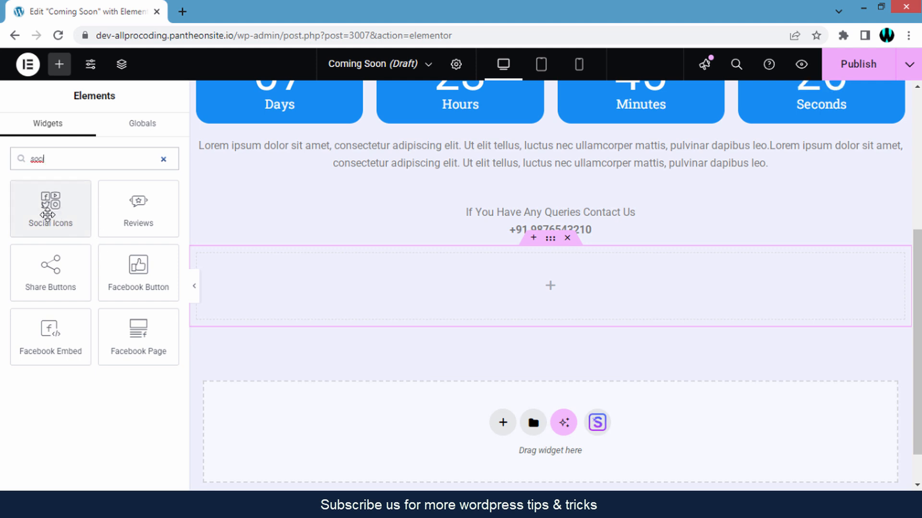
{"action": "left_click_drag", "start_coordinate": [47, 214], "coordinate": [512, 297]}
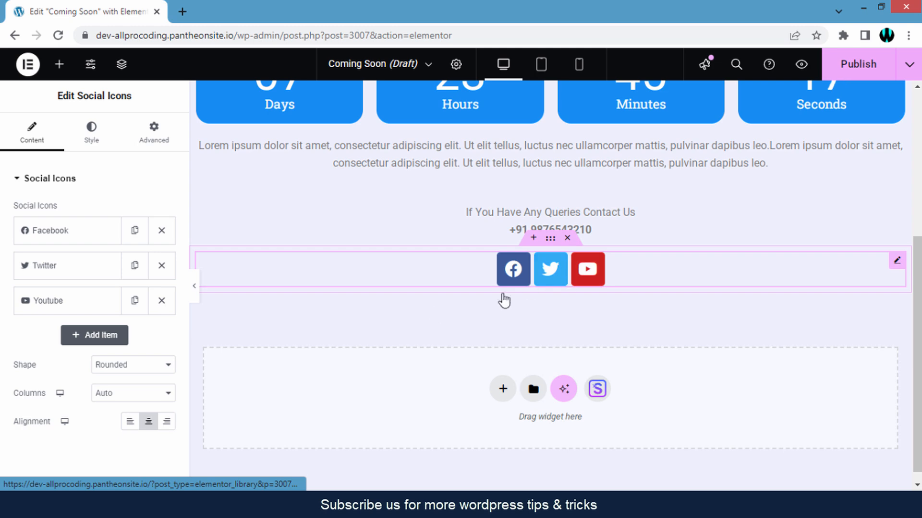
Set the social icons' shape to Circle and their column count to 4
{"action": "scroll", "coordinate": [53, 359], "scroll_direction": "down", "scroll_amount": 1}
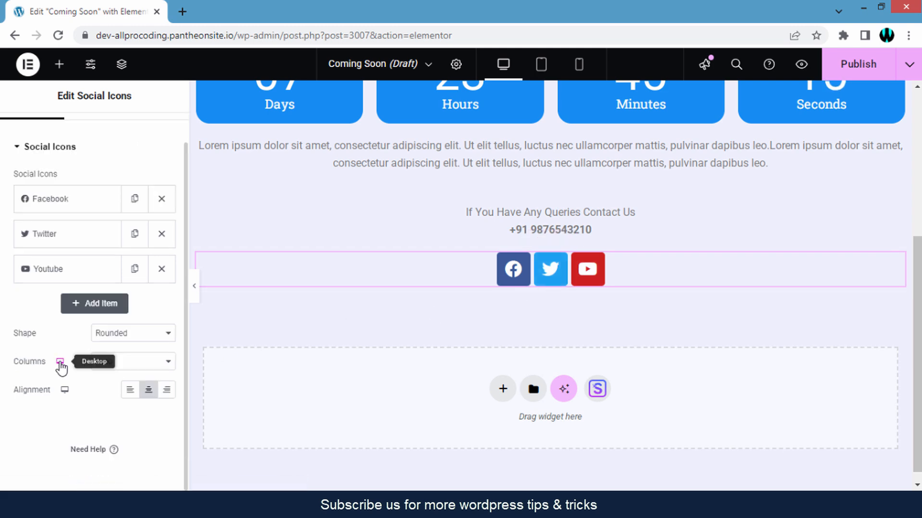
{"action": "left_click", "coordinate": [121, 344]}
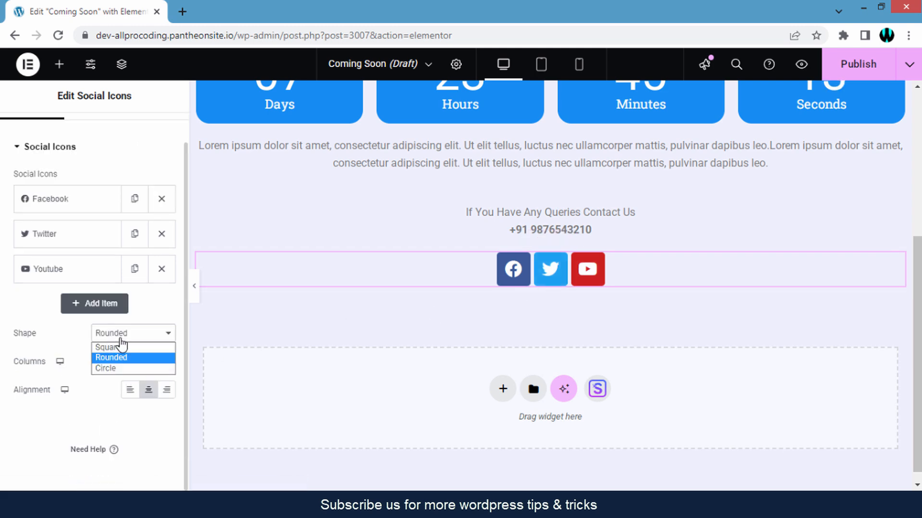
{"action": "left_click", "coordinate": [16, 316]}
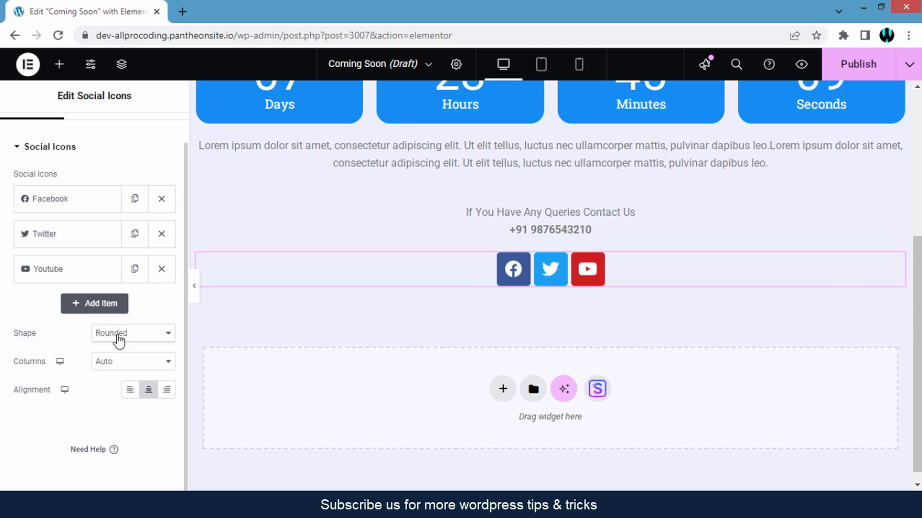
{"action": "left_click", "coordinate": [118, 339]}
{"action": "left_click", "coordinate": [121, 369]}
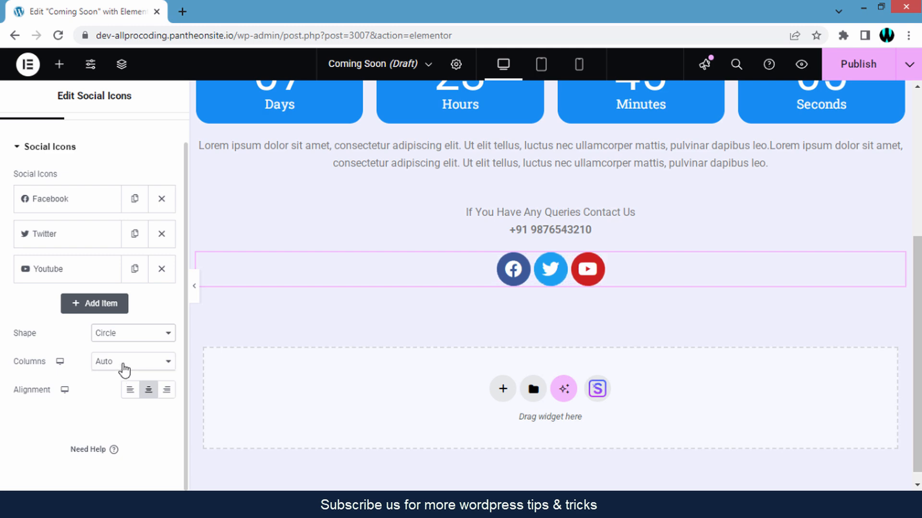
{"action": "left_click", "coordinate": [125, 369]}
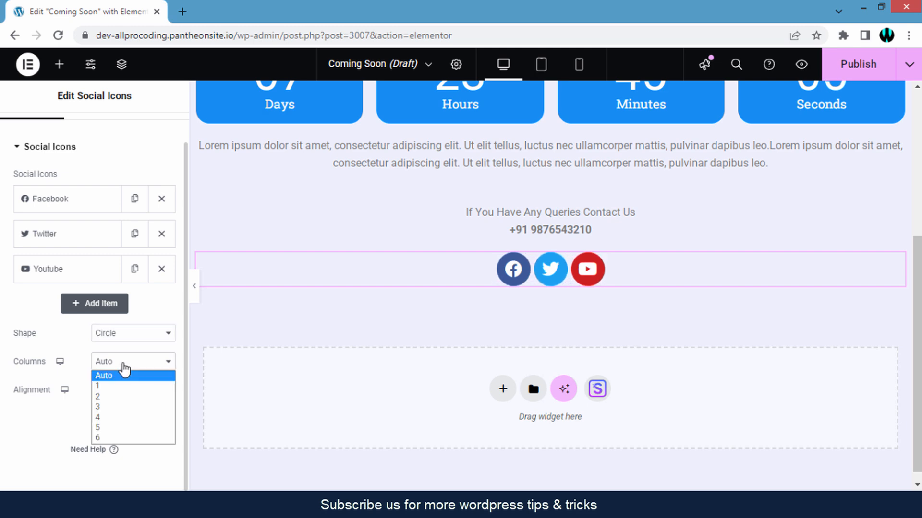
{"action": "left_click", "coordinate": [112, 418]}
Style the social icons with a size of 16 px and a spacing of 15 px
{"action": "scroll", "coordinate": [89, 402], "scroll_direction": "up", "scroll_amount": 1}
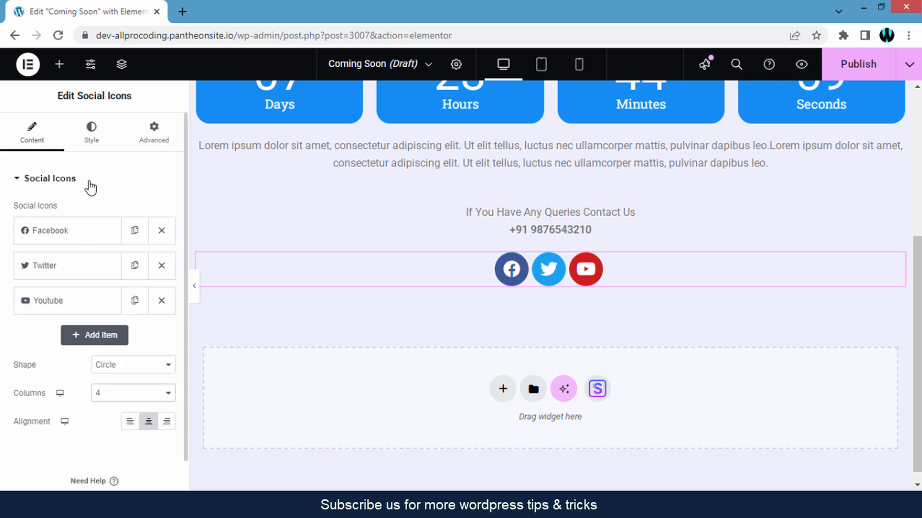
{"action": "left_click", "coordinate": [96, 151]}
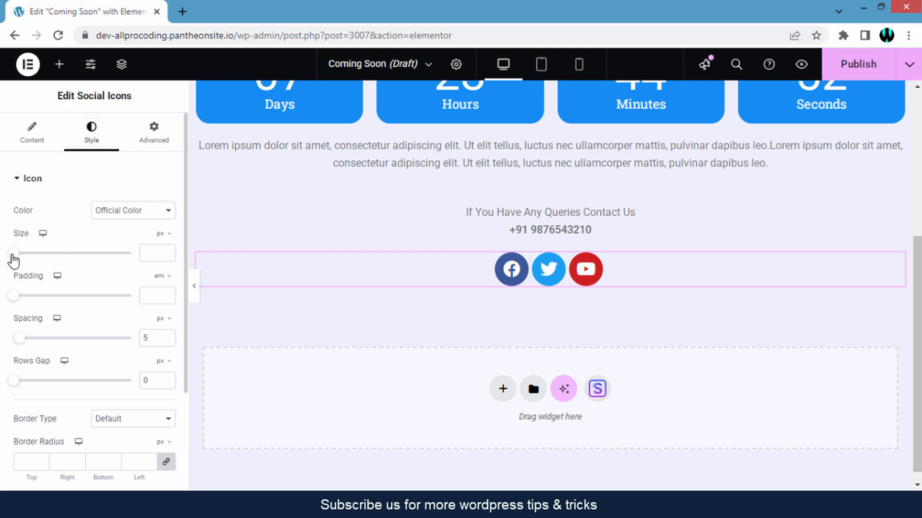
{"action": "left_click_drag", "start_coordinate": [12, 258], "coordinate": [17, 260]}
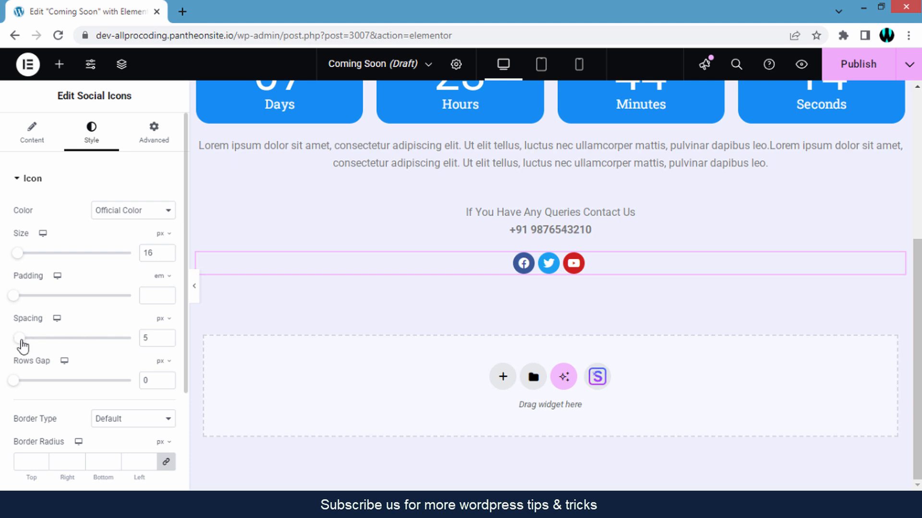
{"action": "left_click_drag", "start_coordinate": [21, 344], "coordinate": [32, 344]}
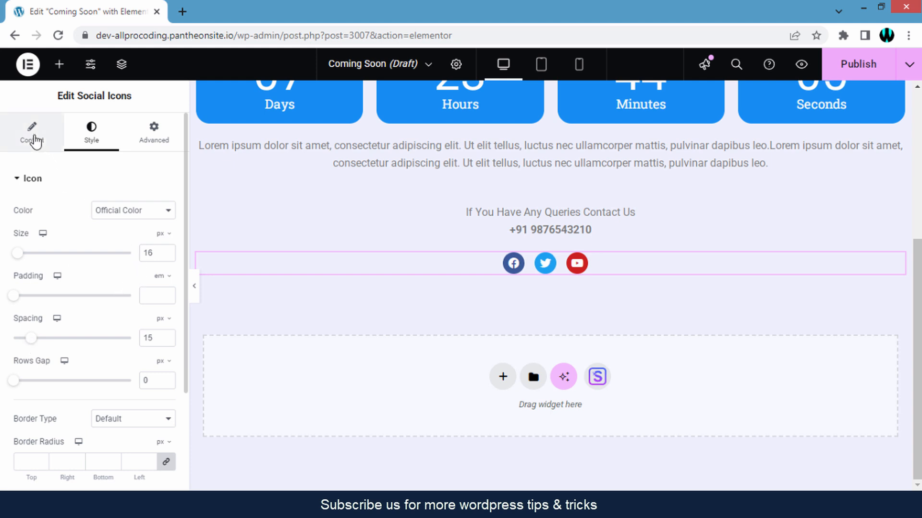
Duplicate the Youtube social item and replace the copy's icon with Threads from the icon library
{"action": "left_click", "coordinate": [34, 141]}
{"action": "left_click", "coordinate": [134, 304]}
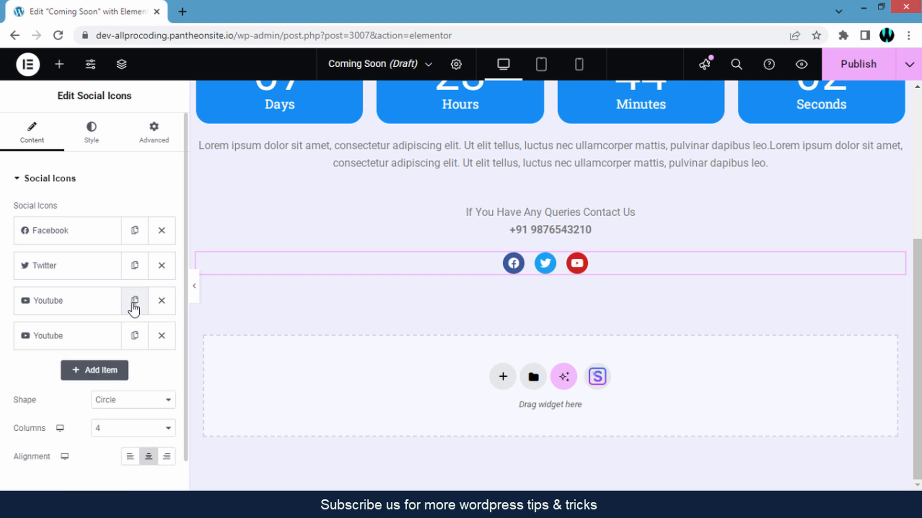
{"action": "left_click", "coordinate": [86, 342]}
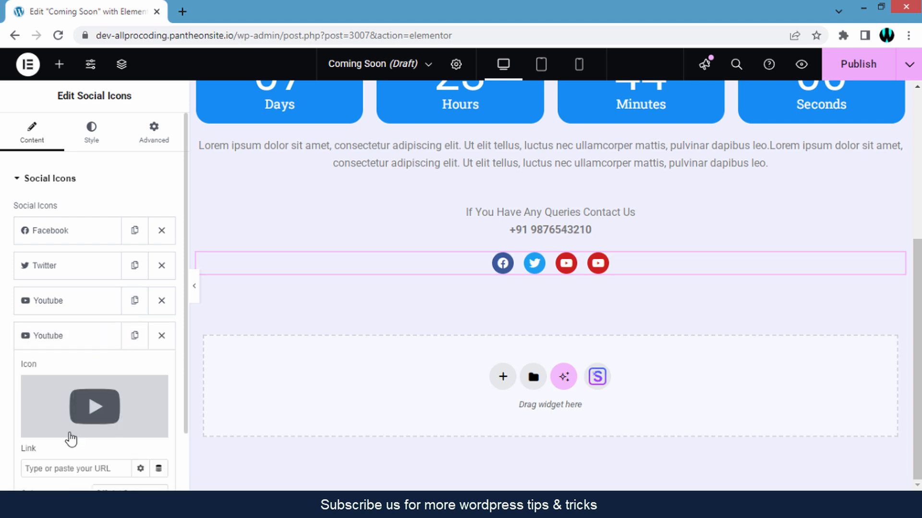
{"action": "scroll", "coordinate": [78, 365], "scroll_direction": "down", "scroll_amount": 1}
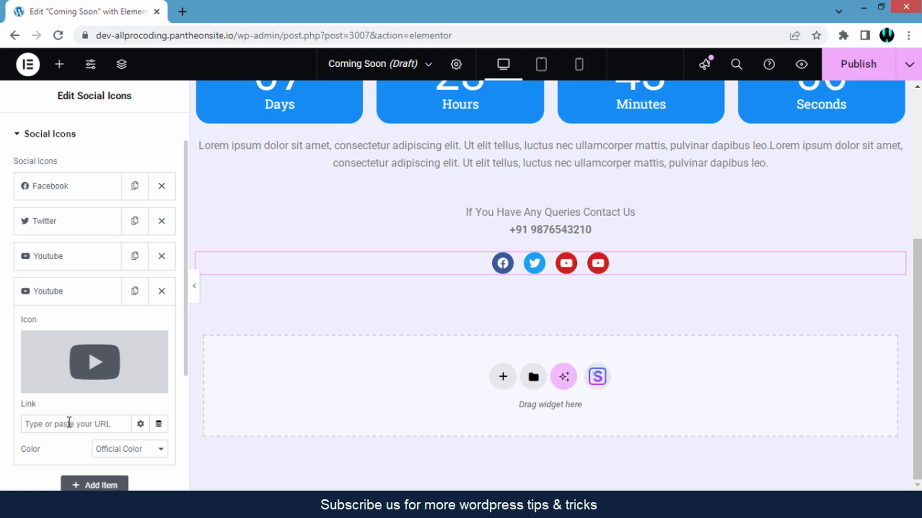
{"action": "left_click", "coordinate": [61, 385]}
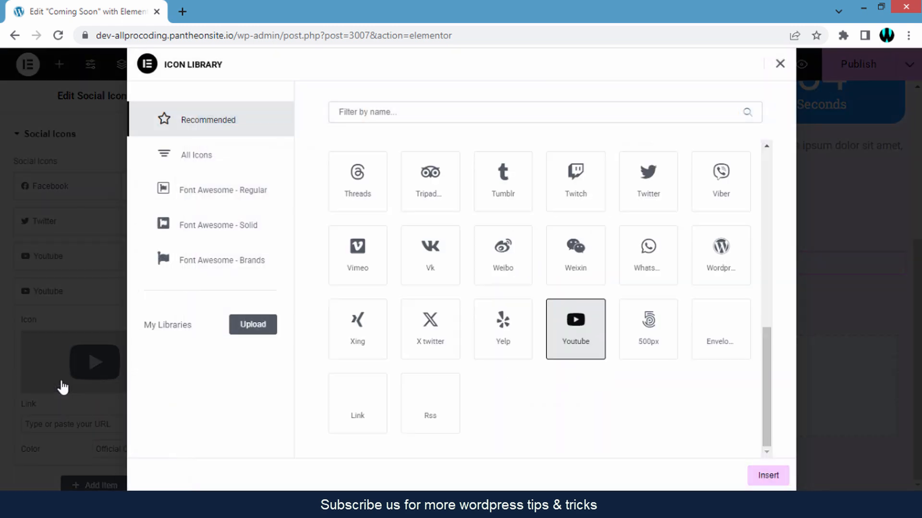
{"action": "left_click", "coordinate": [365, 180]}
{"action": "left_click", "coordinate": [767, 476]}
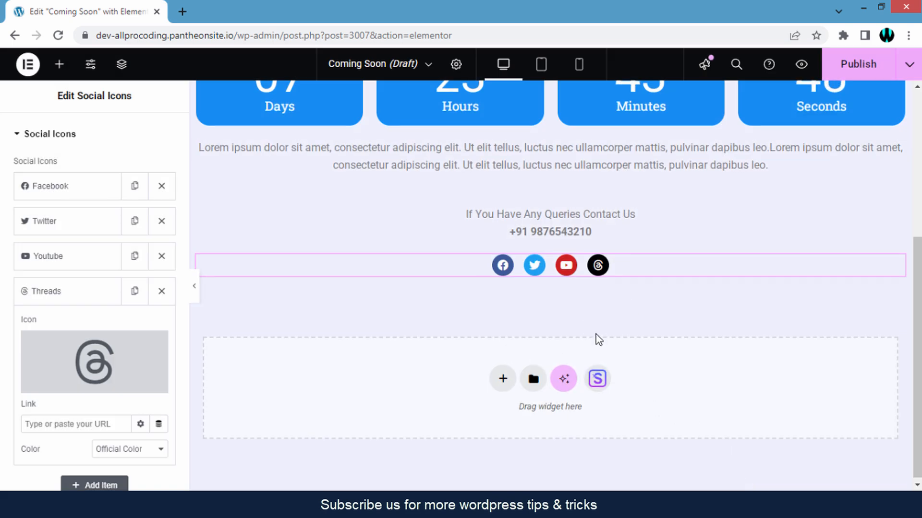
Check the finished Coming Soon layout from logo to social icons and publish the template
{"action": "scroll", "coordinate": [596, 335], "scroll_direction": "up", "scroll_amount": 5}
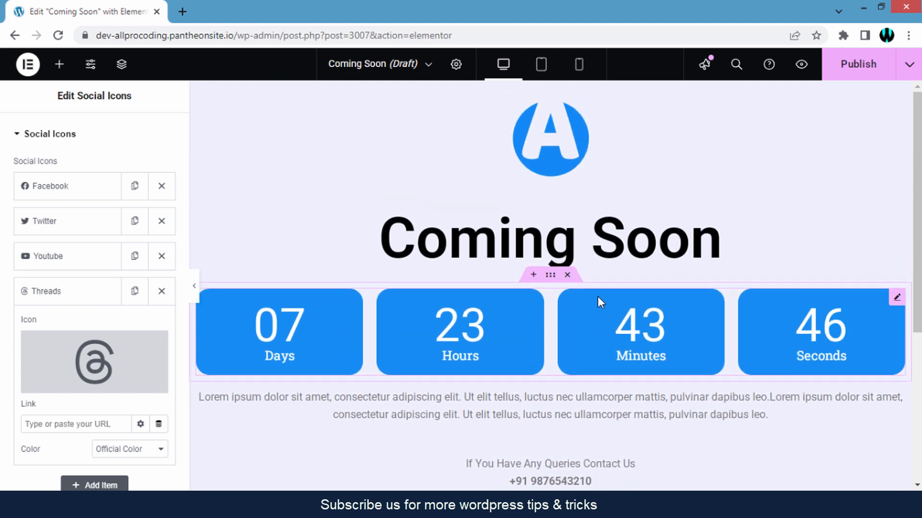
{"action": "scroll", "coordinate": [645, 214], "scroll_direction": "down", "scroll_amount": 1}
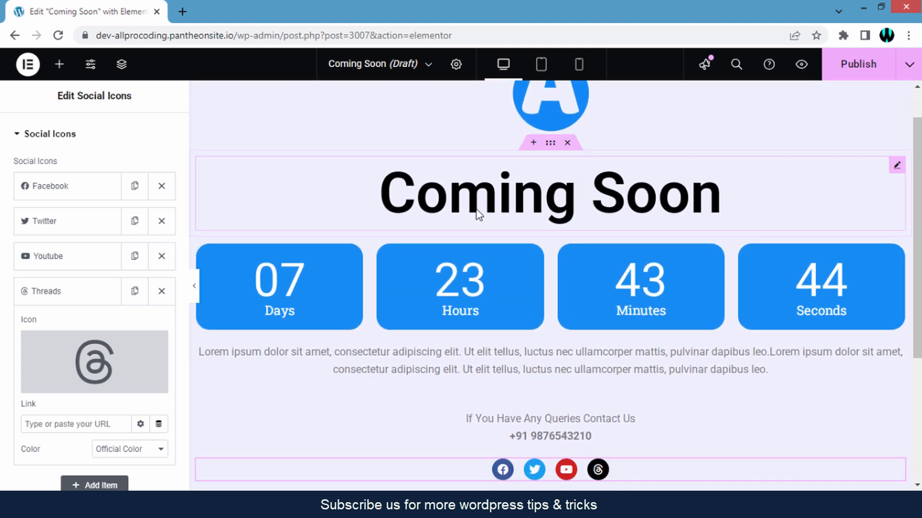
{"action": "scroll", "coordinate": [672, 203], "scroll_direction": "down", "scroll_amount": 1}
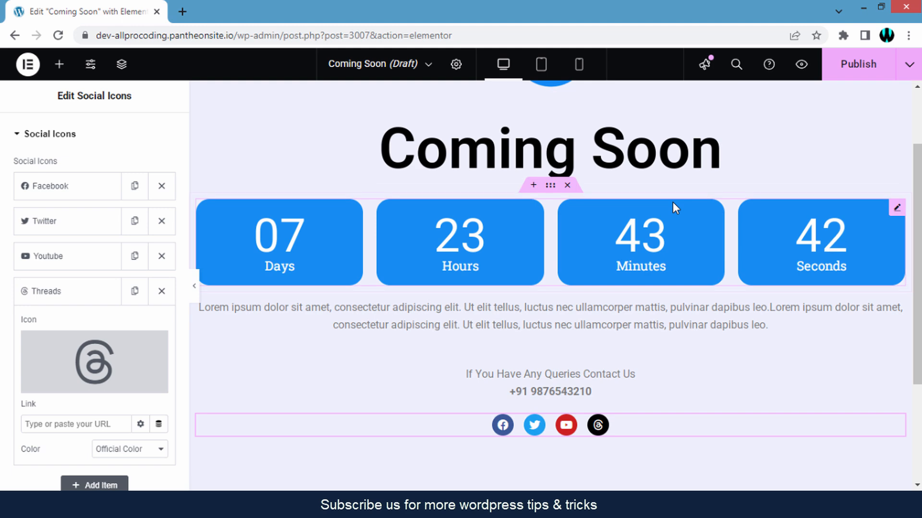
{"action": "scroll", "coordinate": [658, 329], "scroll_direction": "down", "scroll_amount": 1}
{"action": "scroll", "coordinate": [658, 329], "scroll_direction": "up", "scroll_amount": 3}
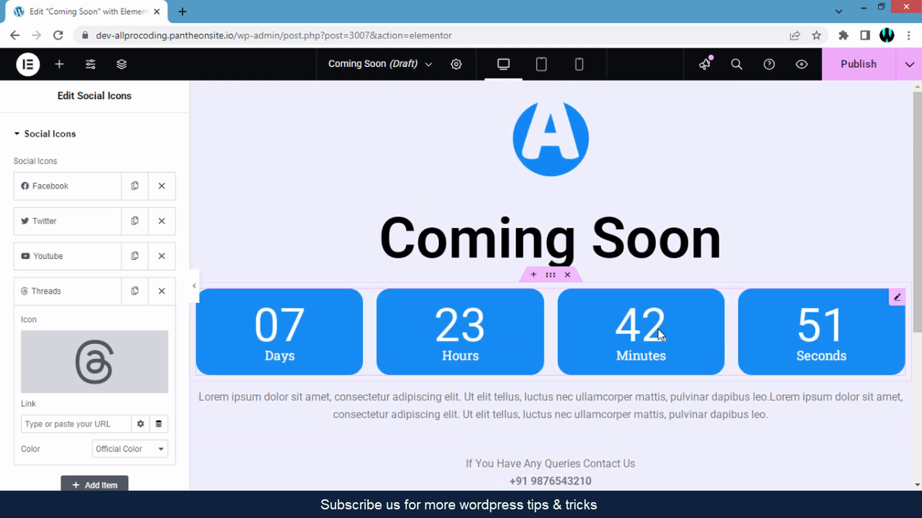
{"action": "left_click", "coordinate": [851, 71]}
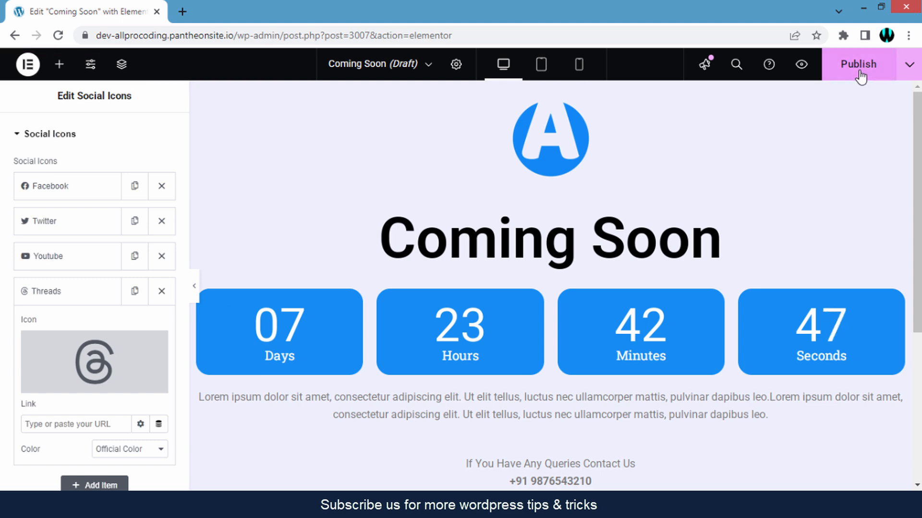
{"action": "left_click", "coordinate": [859, 72]}
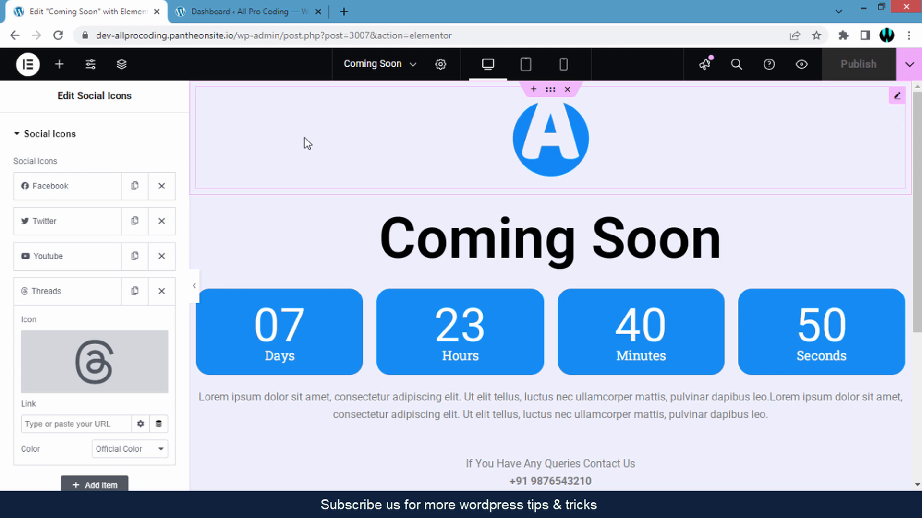
Switch to the WordPress dashboard and open the Maintenance Mode settings in Elementor's Tools
{"action": "left_click", "coordinate": [252, 11]}
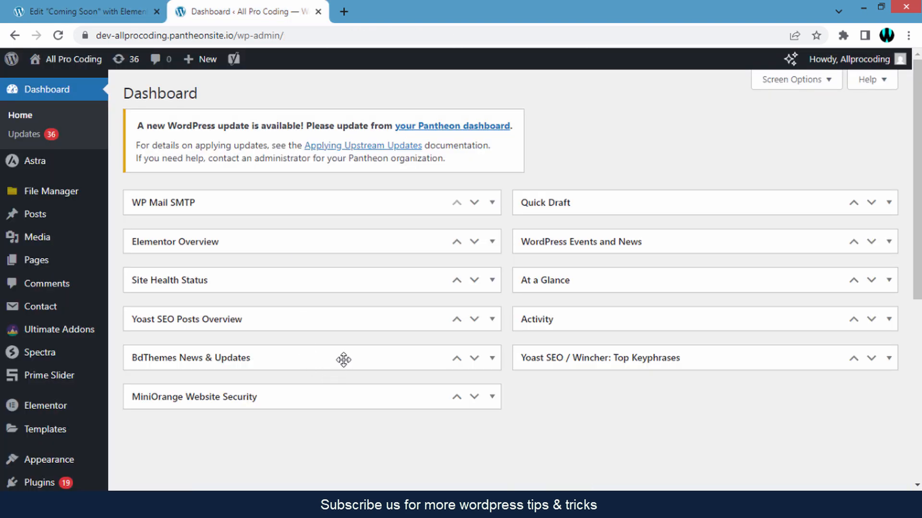
{"action": "scroll", "coordinate": [334, 344], "scroll_direction": "down", "scroll_amount": 2}
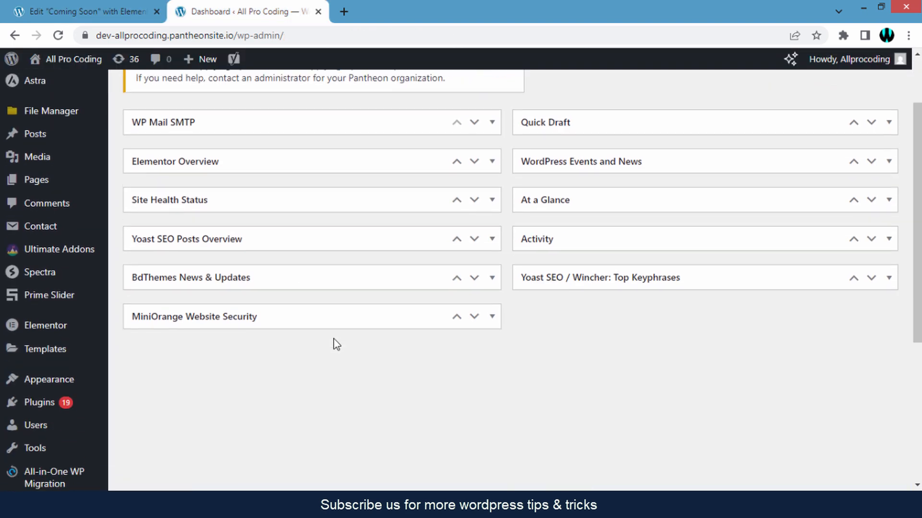
{"action": "scroll", "coordinate": [337, 344], "scroll_direction": "down", "scroll_amount": 1}
{"action": "mouse_move", "coordinate": [52, 276]}
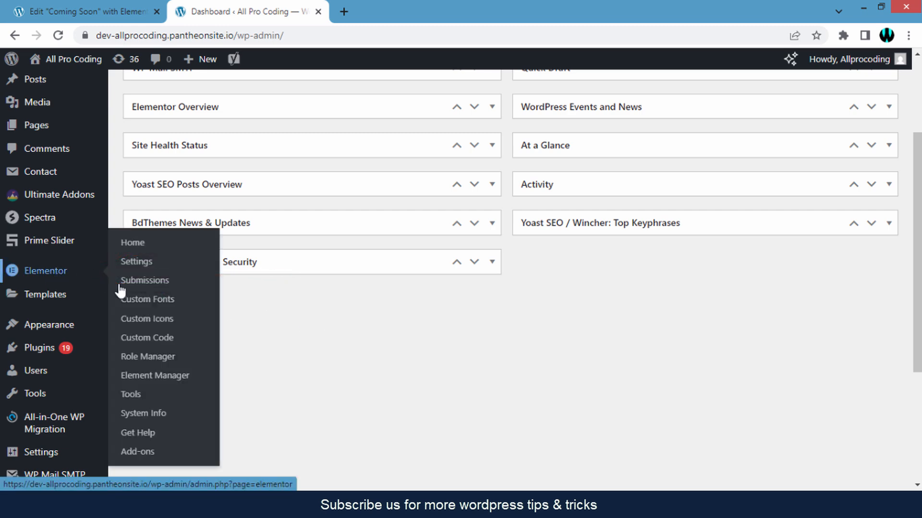
{"action": "left_click", "coordinate": [132, 400]}
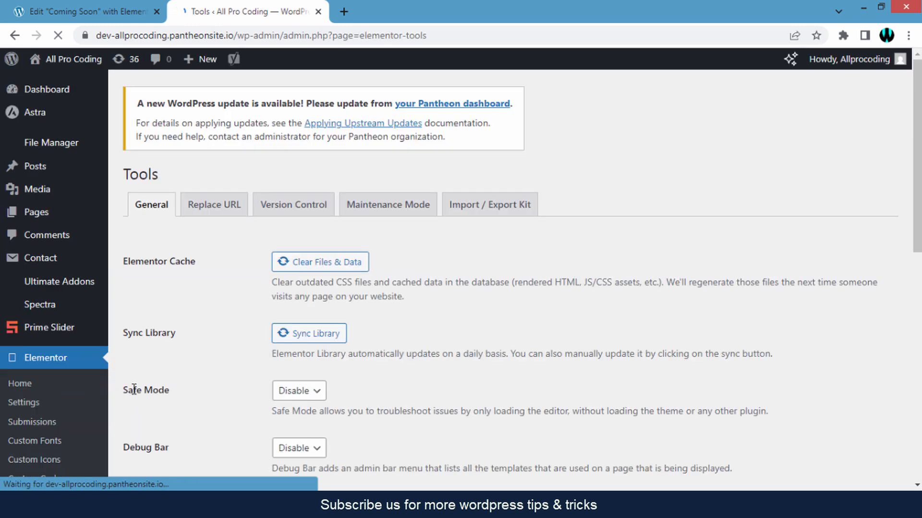
{"action": "left_click", "coordinate": [264, 209]}
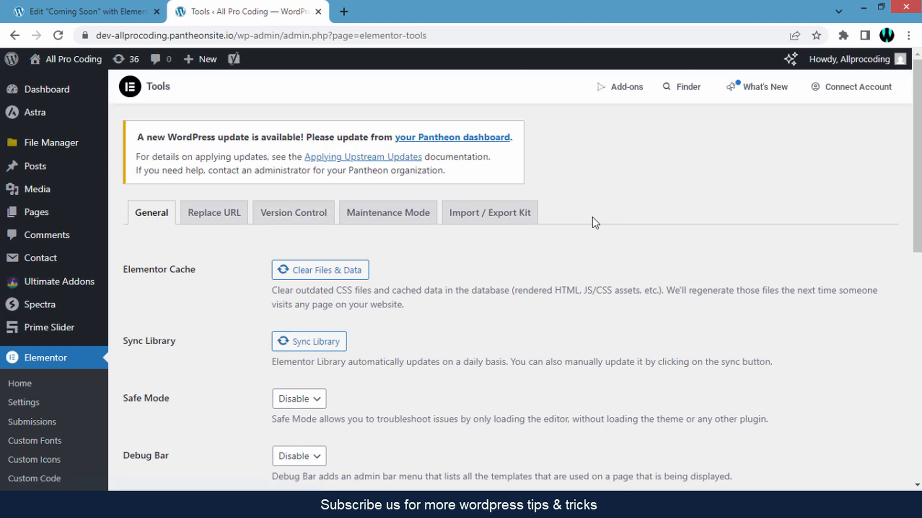
{"action": "left_click", "coordinate": [392, 220]}
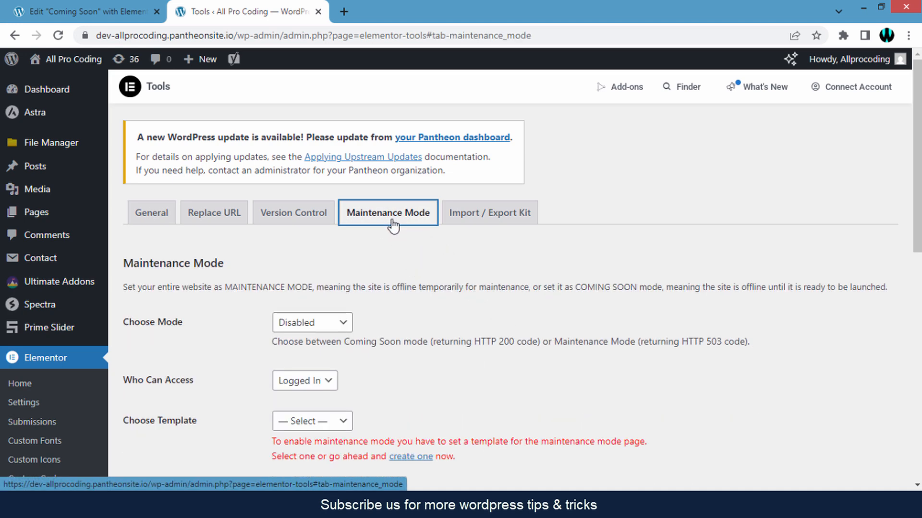
{"action": "left_click", "coordinate": [401, 250]}
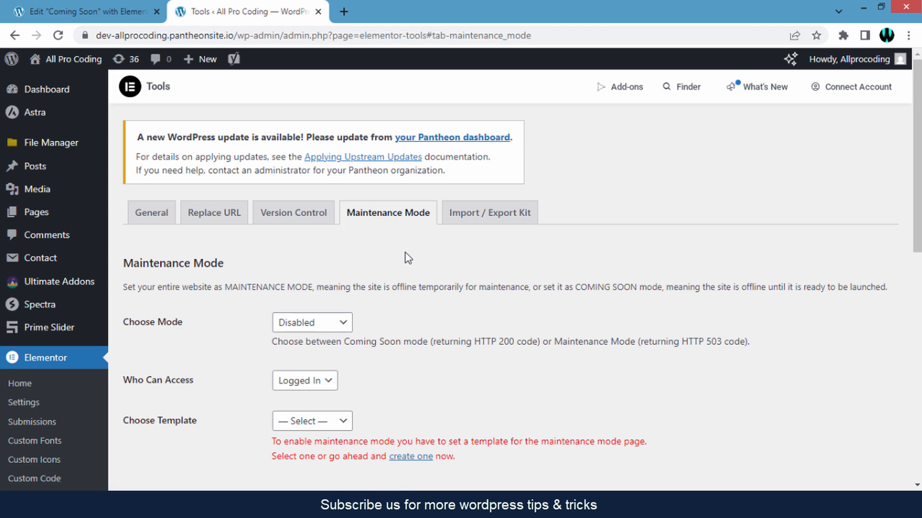
Set the maintenance mode to Coming Soon
{"action": "scroll", "coordinate": [417, 259], "scroll_direction": "down", "scroll_amount": 2}
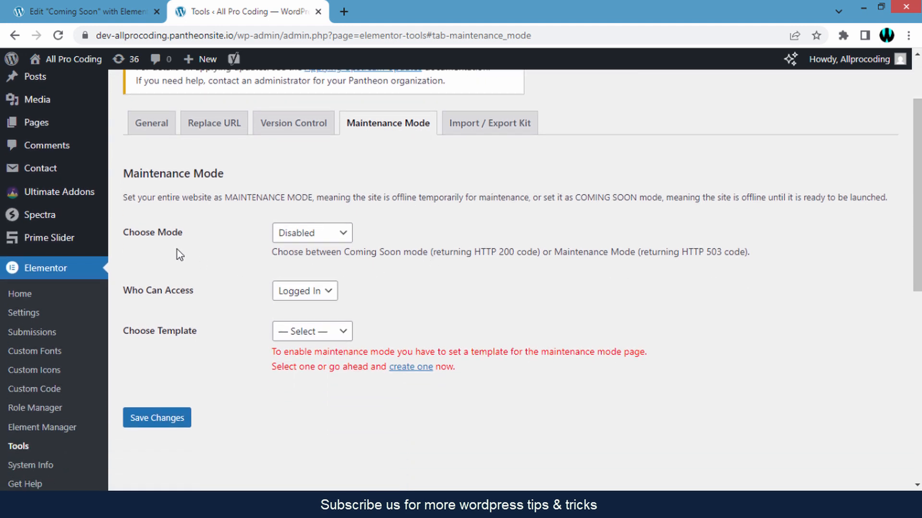
{"action": "left_click_drag", "start_coordinate": [141, 234], "coordinate": [184, 235]}
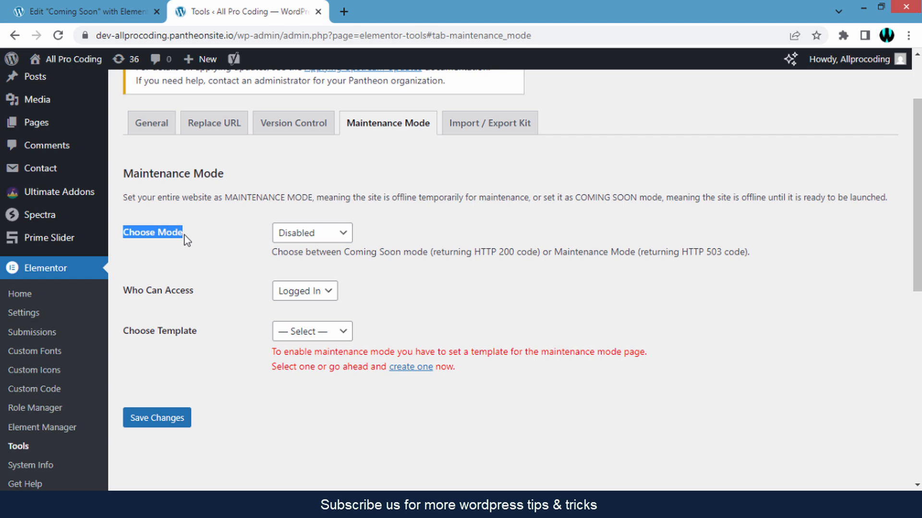
{"action": "left_click", "coordinate": [184, 235]}
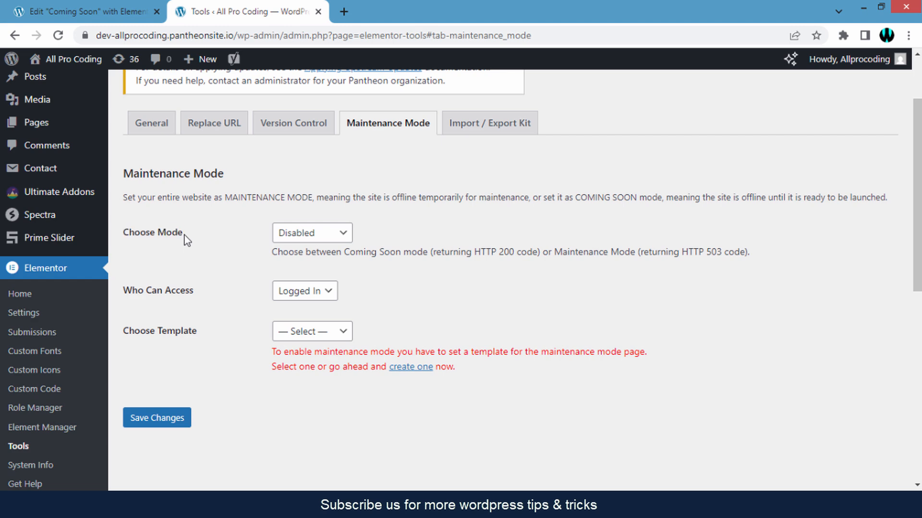
{"action": "left_click", "coordinate": [318, 242]}
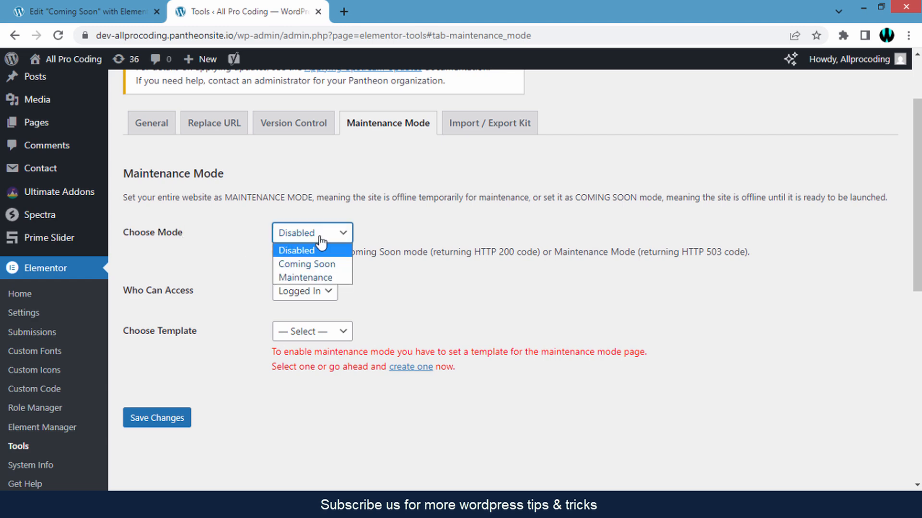
{"action": "left_click", "coordinate": [342, 270]}
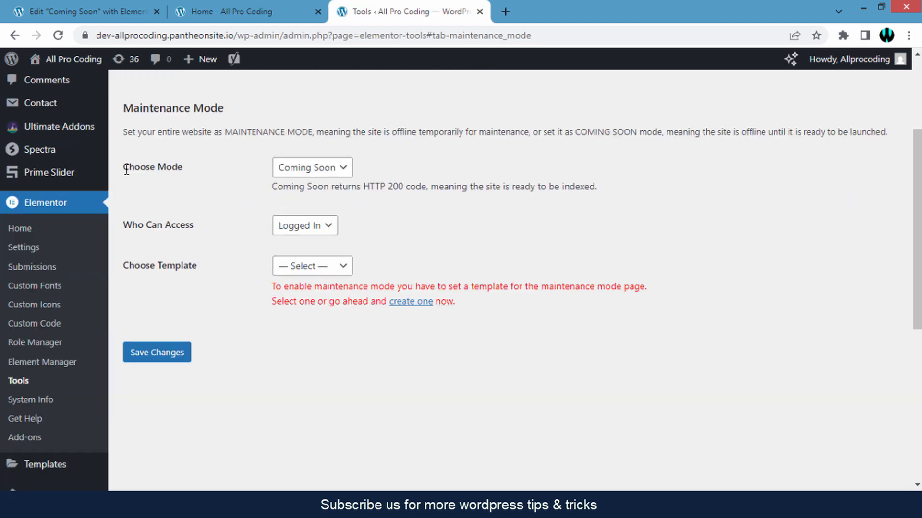
{"action": "left_click_drag", "start_coordinate": [125, 168], "coordinate": [193, 180]}
{"action": "left_click", "coordinate": [181, 171]}
Assign the Coming Soon template to the maintenance mode and save the changes
{"action": "scroll", "coordinate": [182, 178], "scroll_direction": "down", "scroll_amount": 1}
{"action": "left_click", "coordinate": [193, 179]}
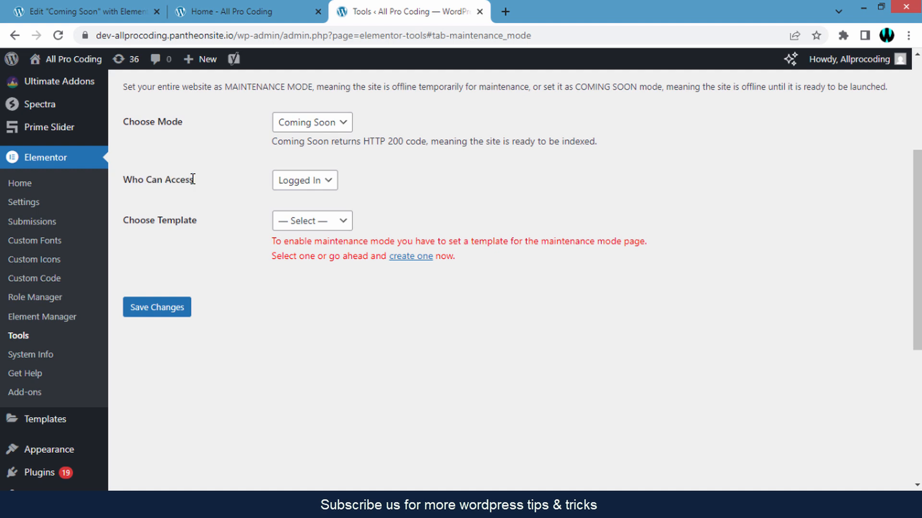
{"action": "scroll", "coordinate": [187, 180], "scroll_direction": "down", "scroll_amount": 1}
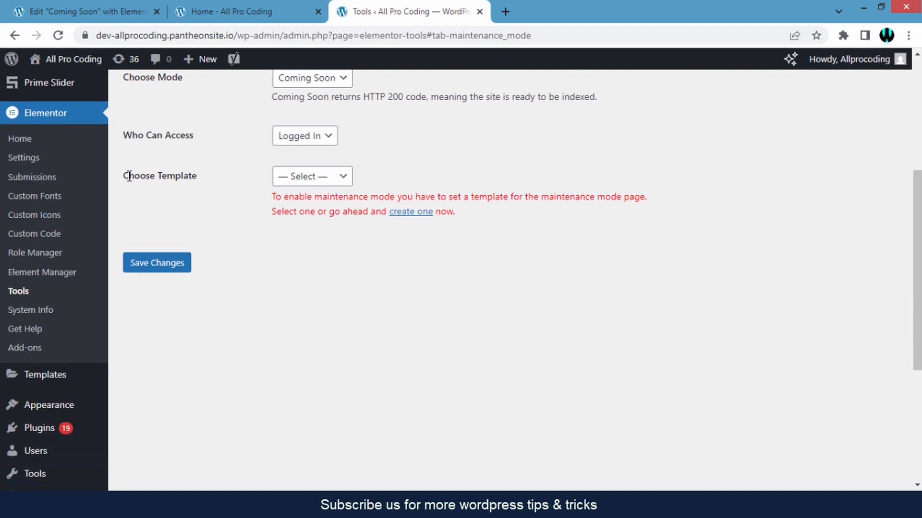
{"action": "left_click_drag", "start_coordinate": [128, 176], "coordinate": [198, 176]}
{"action": "left_click", "coordinate": [197, 177]}
{"action": "left_click", "coordinate": [346, 181]}
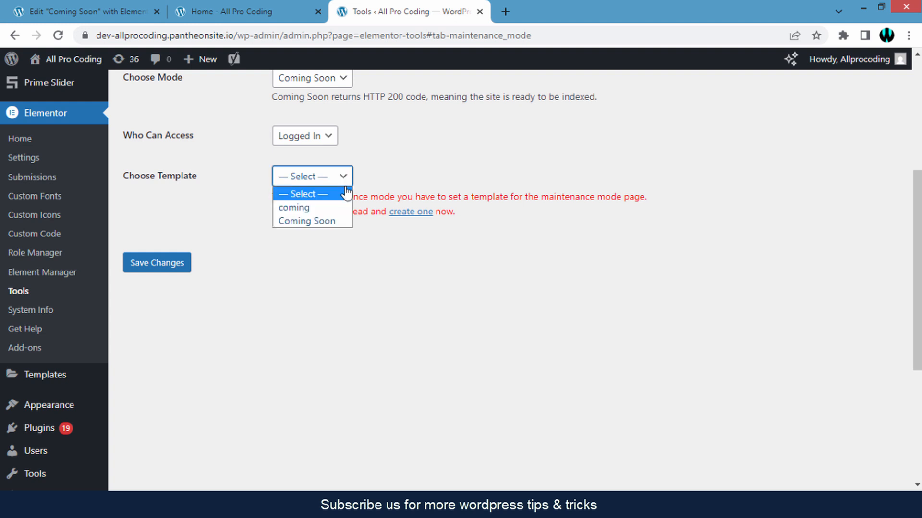
{"action": "left_click", "coordinate": [332, 221]}
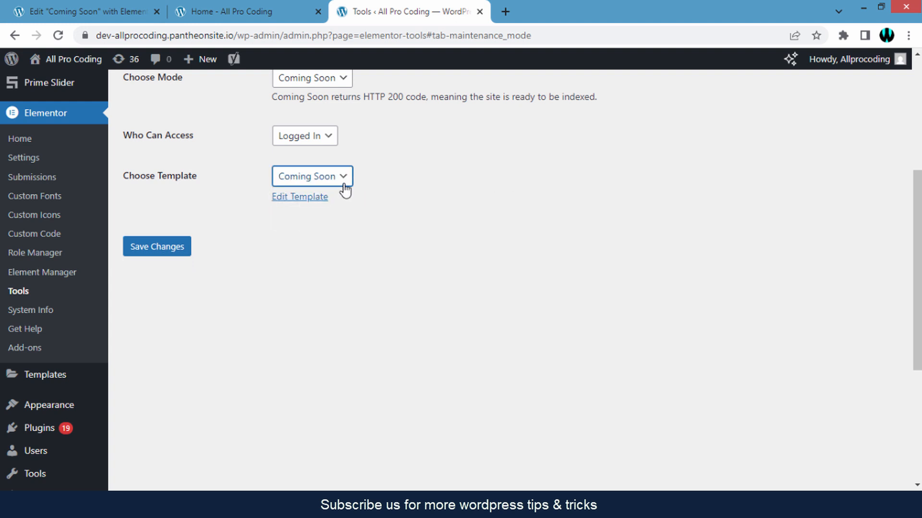
{"action": "scroll", "coordinate": [384, 232], "scroll_direction": "down", "scroll_amount": 1}
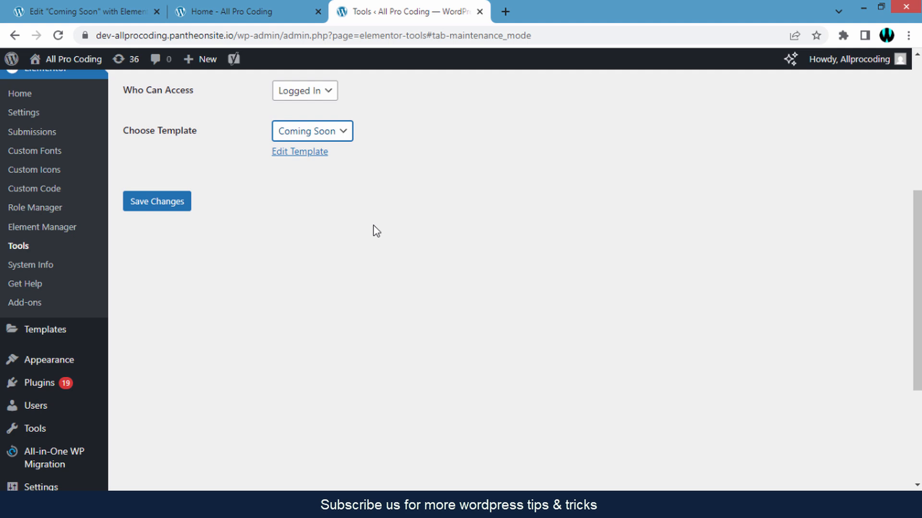
{"action": "left_click", "coordinate": [173, 206]}
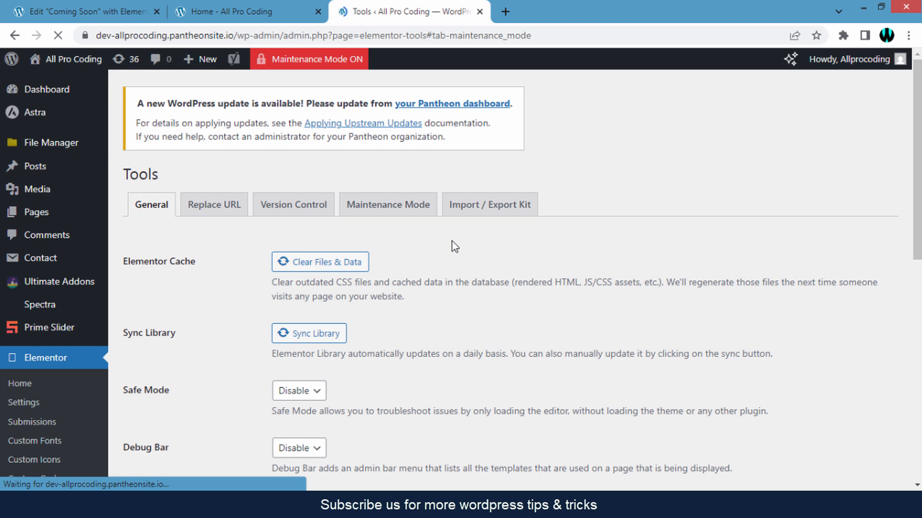
Go back to the Maintenance Mode settings and open the site's home page in a new tab
{"action": "left_click", "coordinate": [309, 65]}
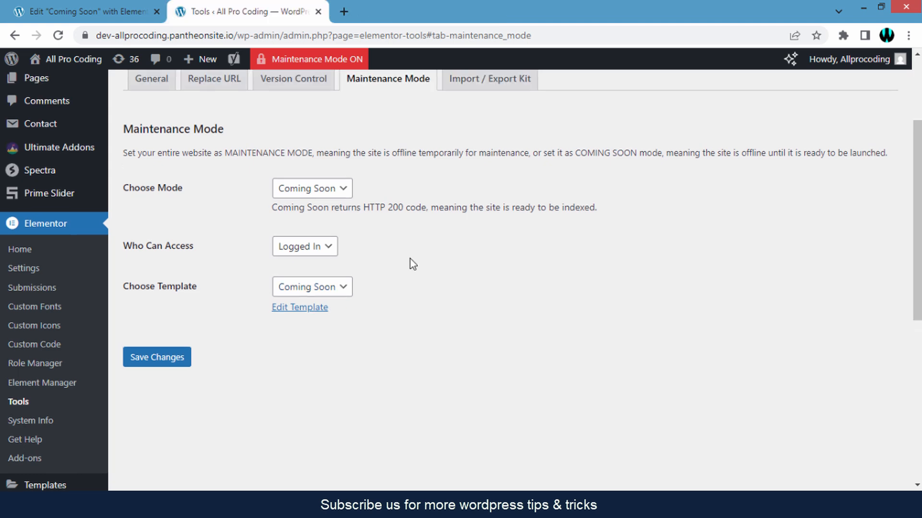
{"action": "scroll", "coordinate": [410, 259], "scroll_direction": "up", "scroll_amount": 3}
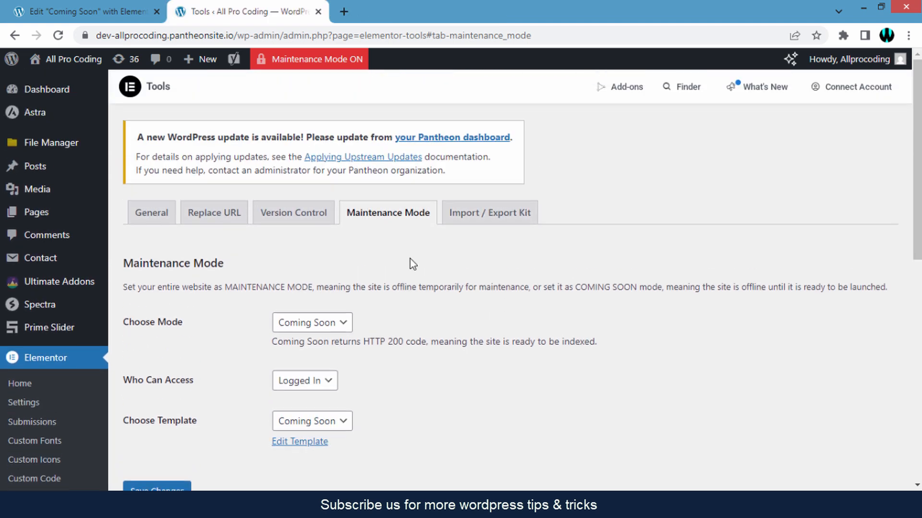
{"action": "mouse_move", "coordinate": [72, 64]}
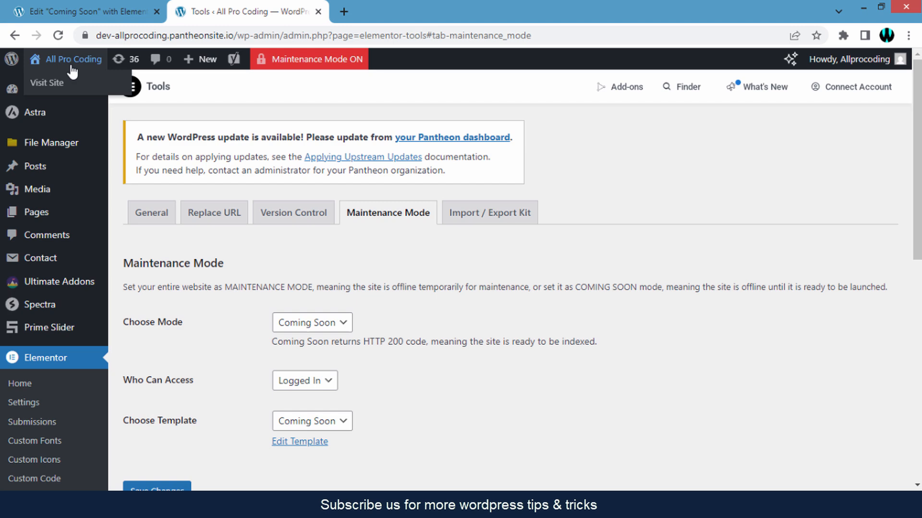
{"action": "right_click", "coordinate": [51, 83]}
{"action": "left_click", "coordinate": [93, 97]}
{"action": "left_click", "coordinate": [394, 9]}
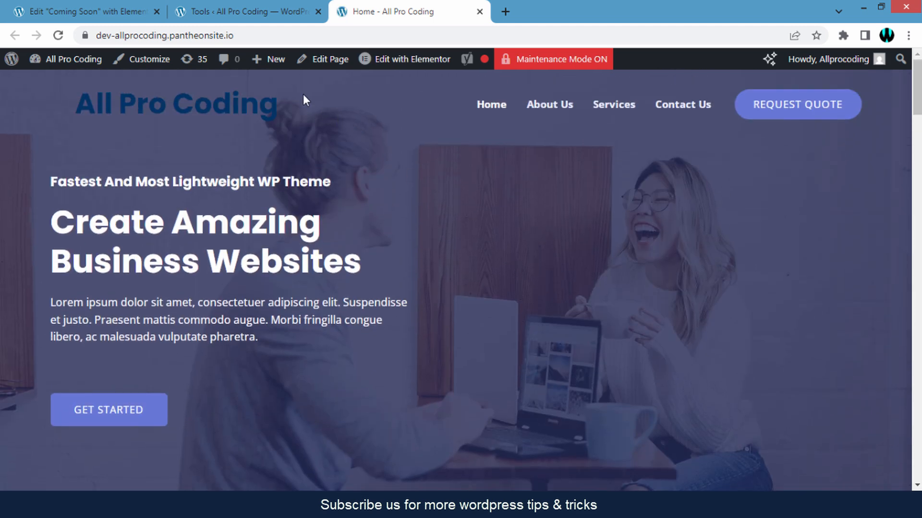
Copy the home page address and load it in the incognito window to view the site as a logged-out visitor
{"action": "key", "text": "ctrl+a"}
{"action": "key", "text": "ctrl+c"}
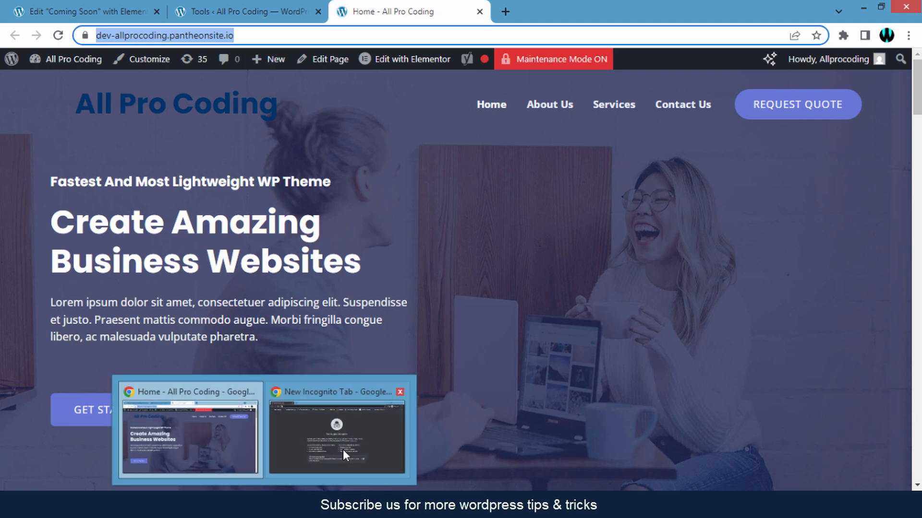
{"action": "left_click", "coordinate": [343, 450]}
{"action": "key", "text": "ctrl+v"}
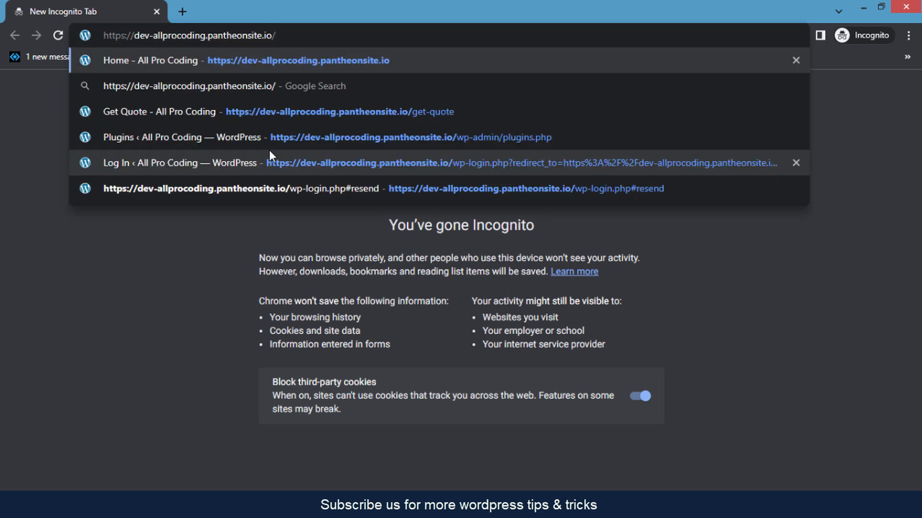
{"action": "key", "text": "Return"}
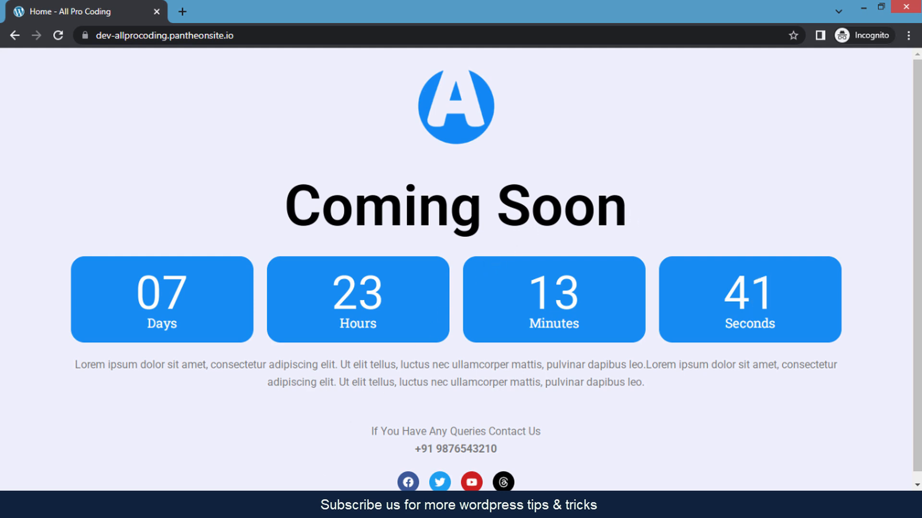
Switch back to the Coming Soon template editor and open the background color picker in the page's body style settings
{"action": "left_click", "coordinate": [192, 448]}
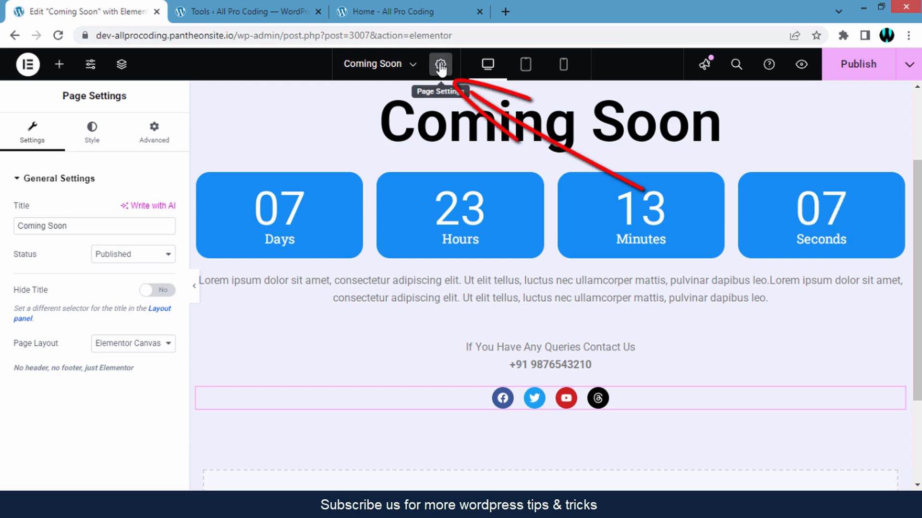
{"action": "left_click", "coordinate": [90, 141]}
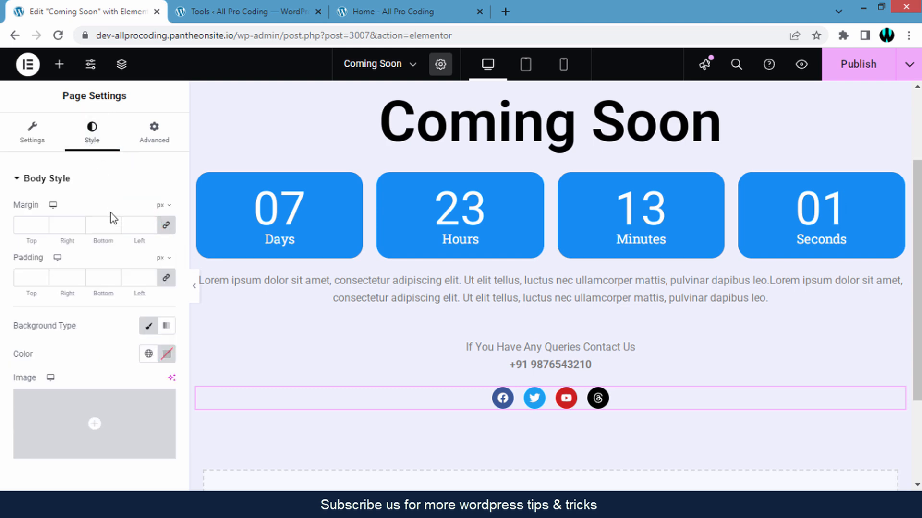
{"action": "left_click_drag", "start_coordinate": [18, 327], "coordinate": [73, 330]}
{"action": "left_click", "coordinate": [75, 336]}
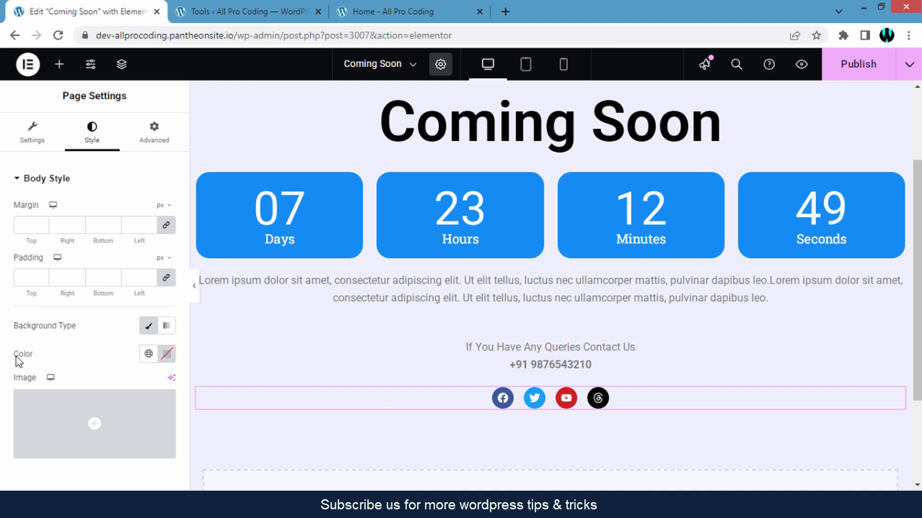
{"action": "left_click_drag", "start_coordinate": [15, 355], "coordinate": [33, 354]}
{"action": "left_click", "coordinate": [166, 354]}
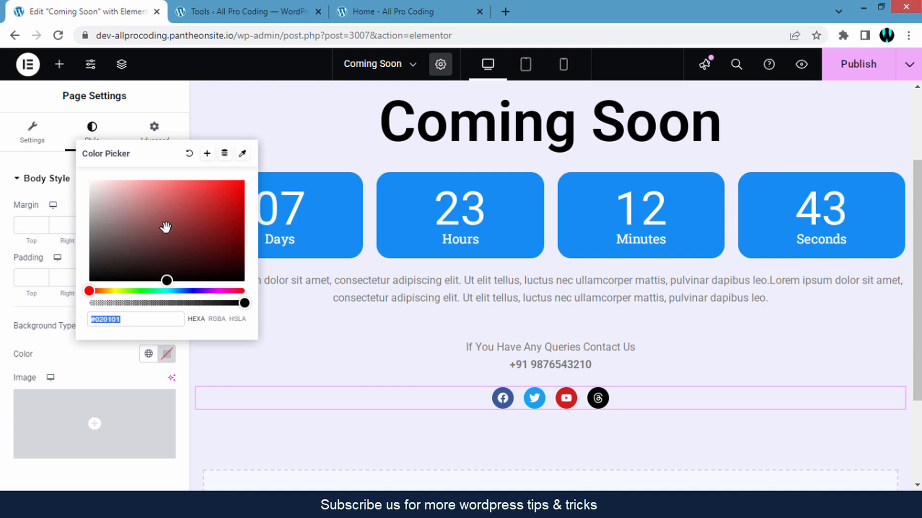
{"action": "left_click", "coordinate": [2, 321]}
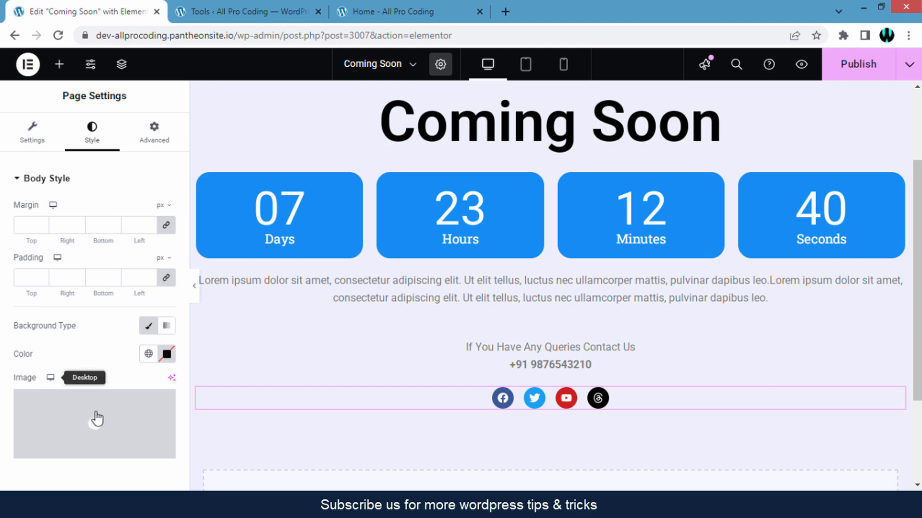
Set the light-blue image 360_F_184150518_n7nMgXVC3hwqj15D.png from the media library as the page's body background
{"action": "mouse_move", "coordinate": [97, 411]}
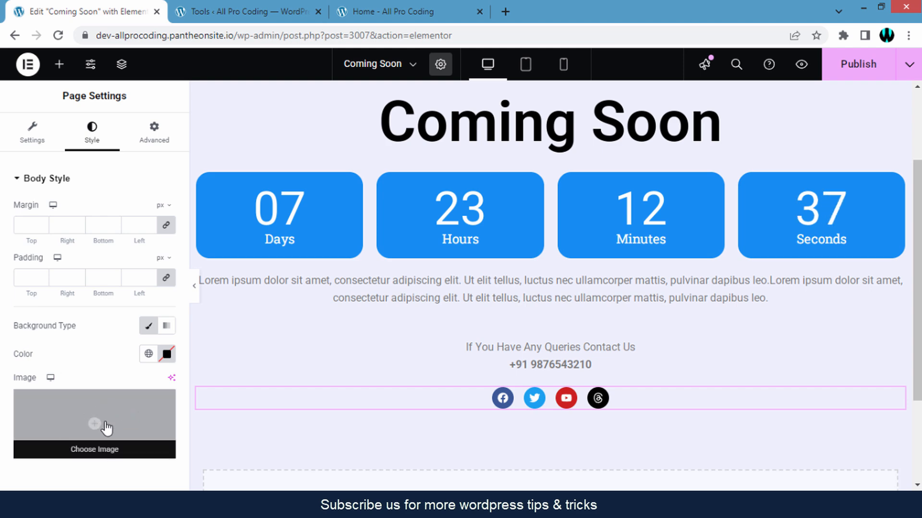
{"action": "left_click", "coordinate": [106, 426]}
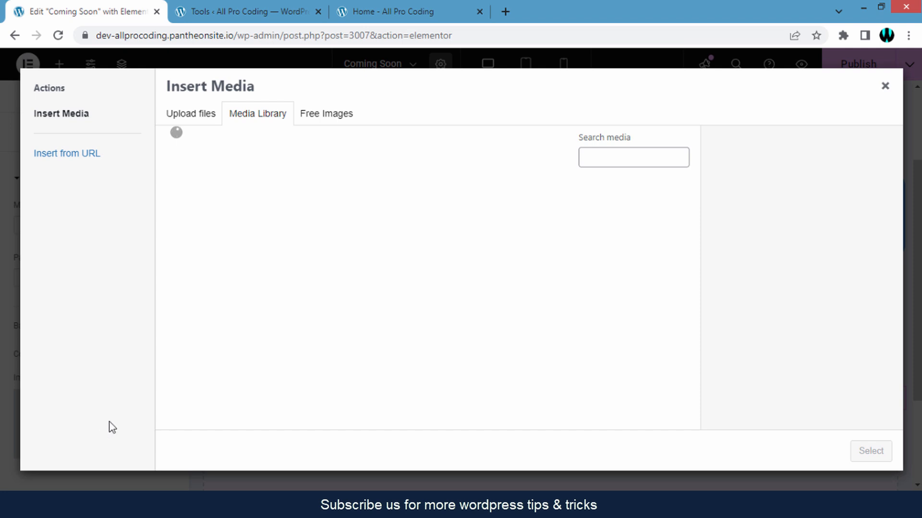
{"action": "left_click", "coordinate": [191, 241]}
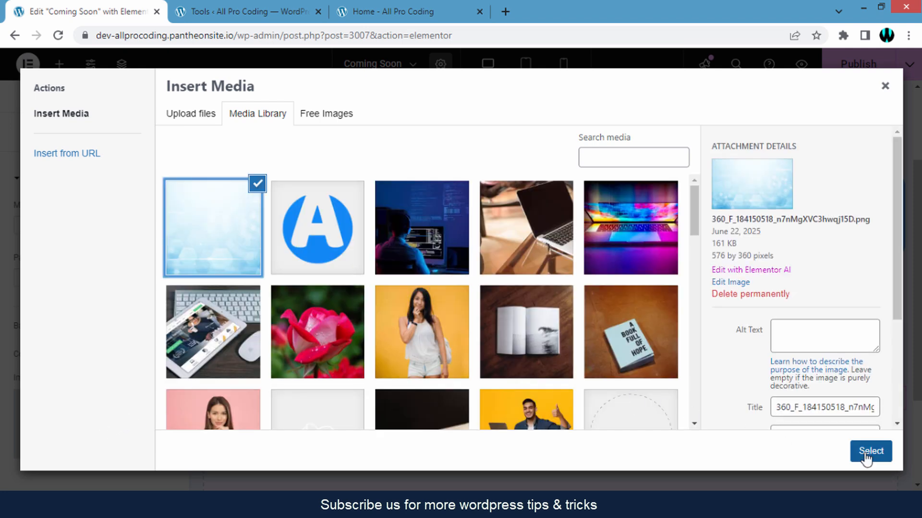
{"action": "left_click", "coordinate": [867, 456]}
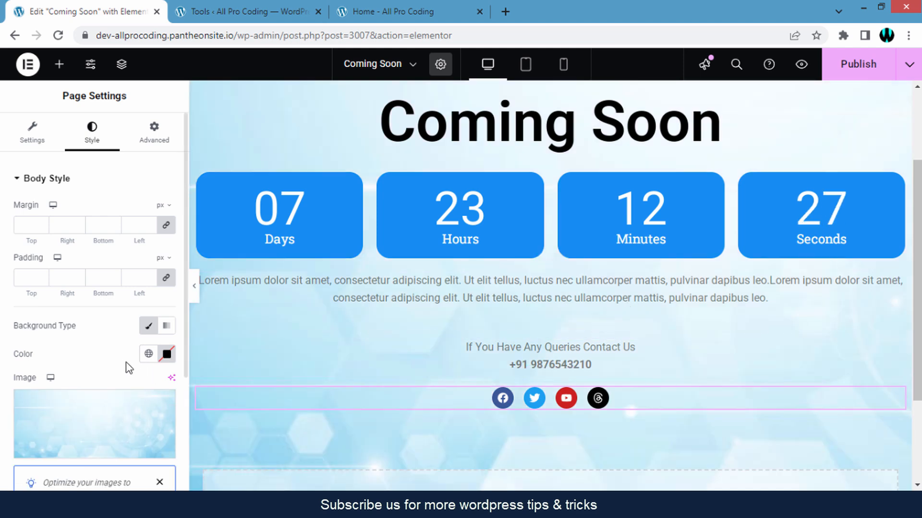
Set the background image's display size to Cover and publish the updated template
{"action": "scroll", "coordinate": [121, 358], "scroll_direction": "down", "scroll_amount": 5}
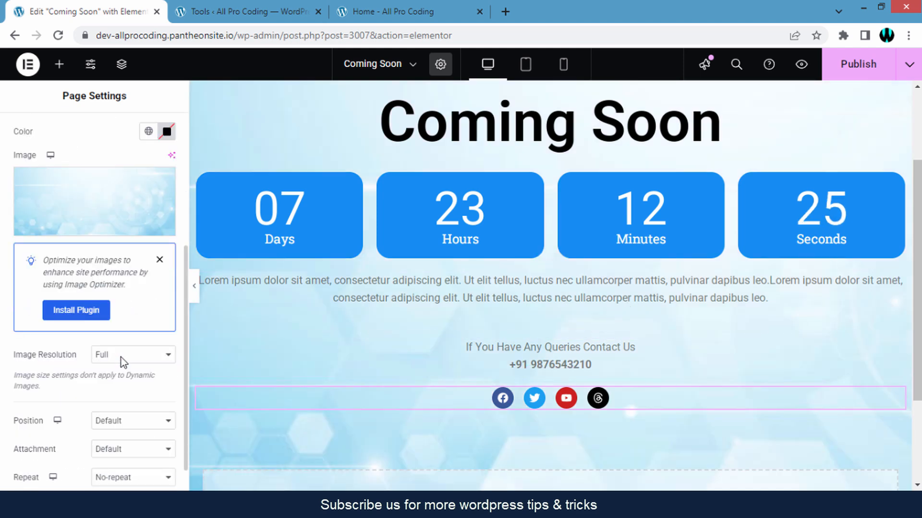
{"action": "scroll", "coordinate": [121, 358], "scroll_direction": "down", "scroll_amount": 1}
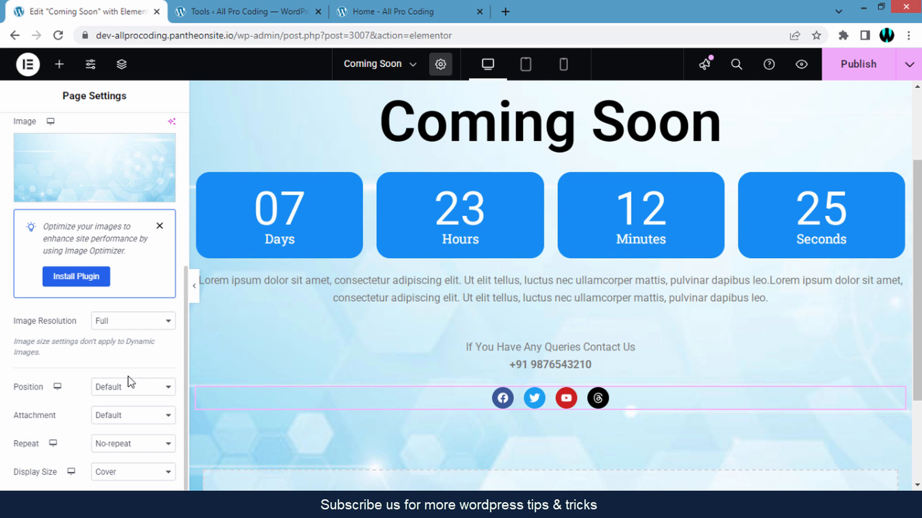
{"action": "left_click", "coordinate": [128, 476]}
{"action": "left_click", "coordinate": [116, 433]}
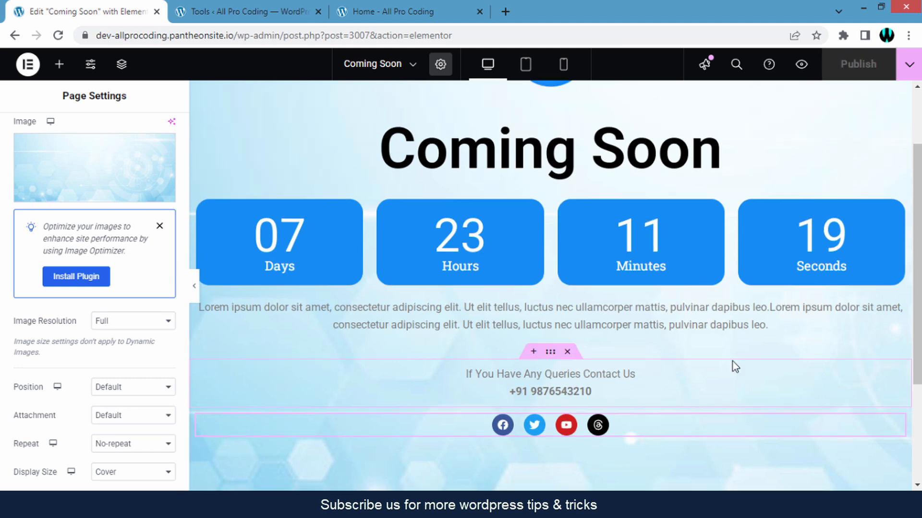
Examine the Coming Soon page from the logo to the social icons with its new background image
{"action": "scroll", "coordinate": [732, 362], "scroll_direction": "down", "scroll_amount": 3}
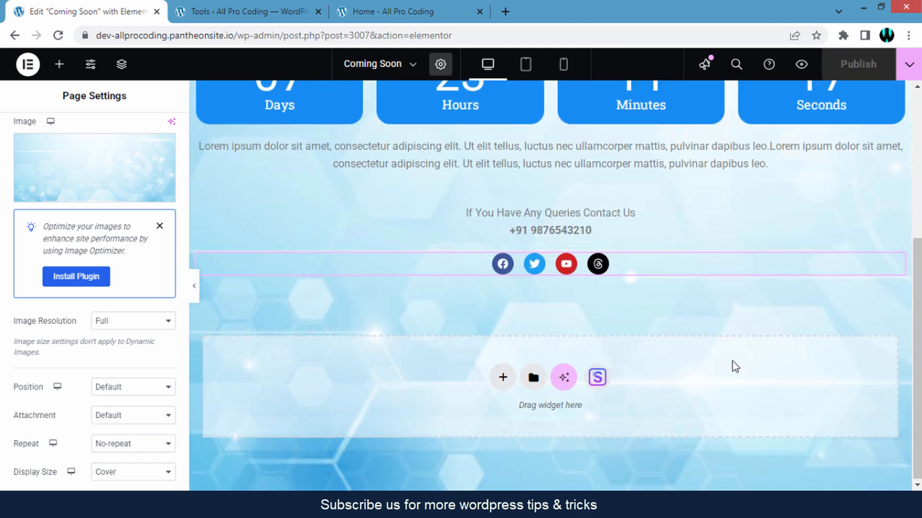
{"action": "scroll", "coordinate": [733, 362], "scroll_direction": "up", "scroll_amount": 5}
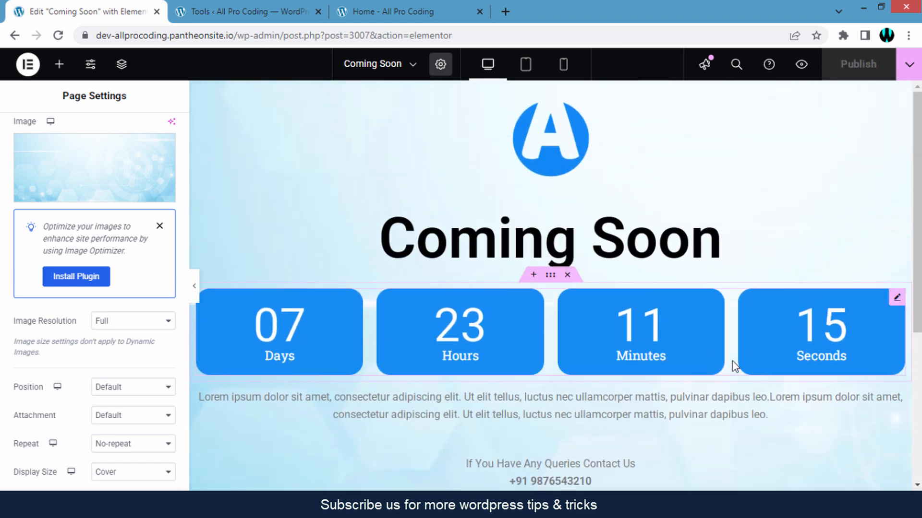
{"action": "scroll", "coordinate": [730, 359], "scroll_direction": "down", "scroll_amount": 3}
{"action": "scroll", "coordinate": [730, 359], "scroll_direction": "up", "scroll_amount": 3}
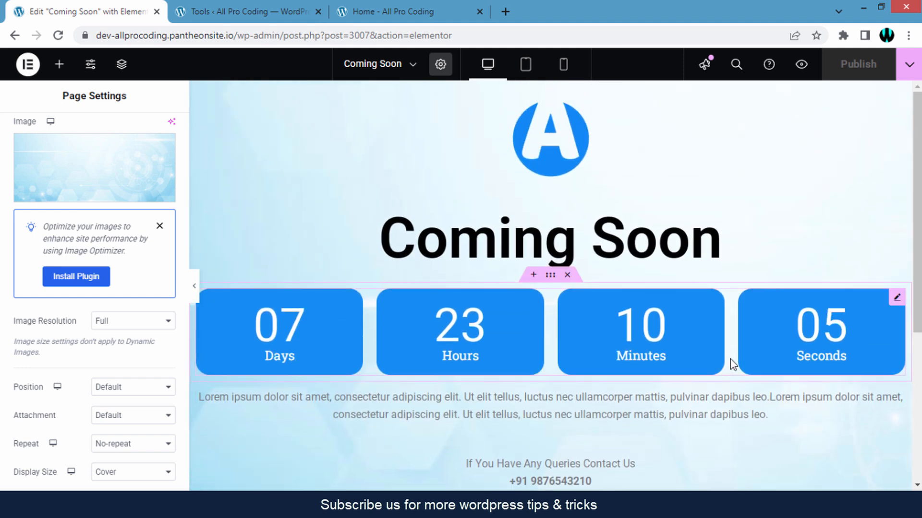
{"action": "scroll", "coordinate": [475, 192], "scroll_direction": "down", "scroll_amount": 3}
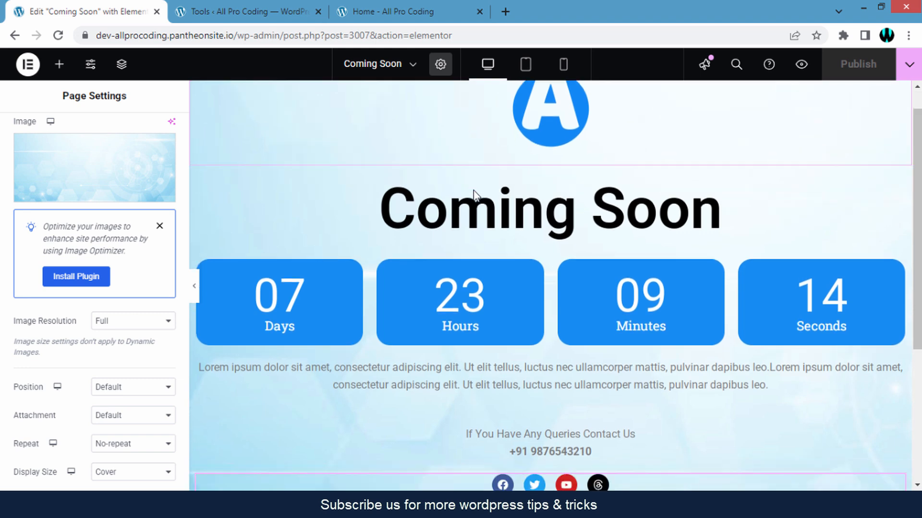
{"action": "scroll", "coordinate": [475, 194], "scroll_direction": "down", "scroll_amount": 2}
{"action": "scroll", "coordinate": [475, 194], "scroll_direction": "up", "scroll_amount": 5}
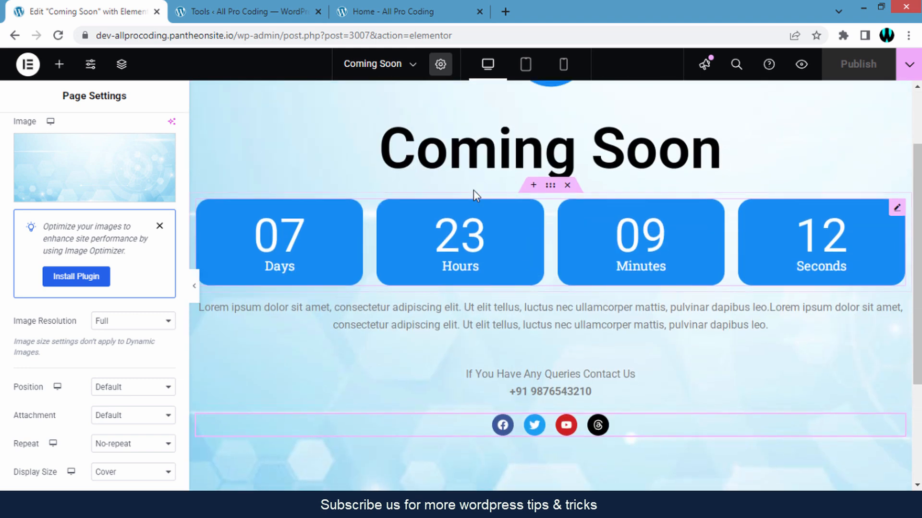
Review the saved Maintenance Mode settings and return to the Coming Soon template to check its layout
{"action": "left_click", "coordinate": [238, 10]}
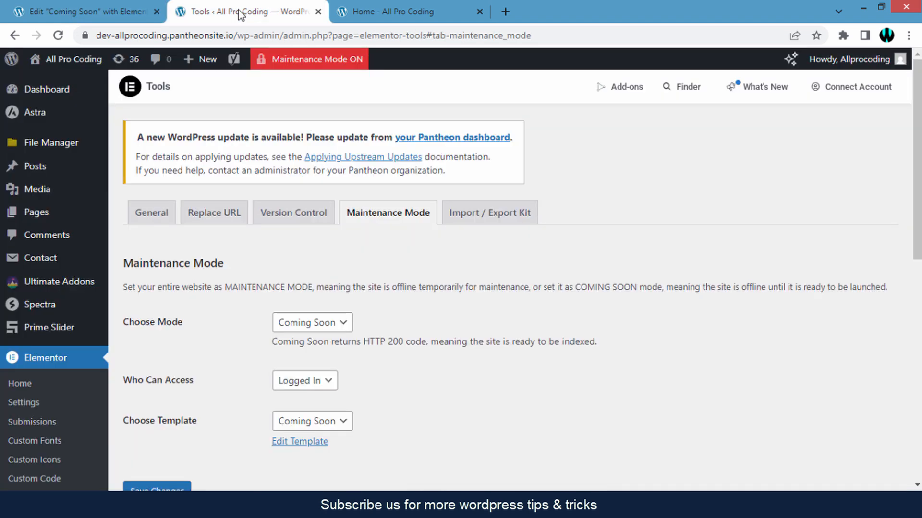
{"action": "scroll", "coordinate": [511, 311], "scroll_direction": "down", "scroll_amount": 3}
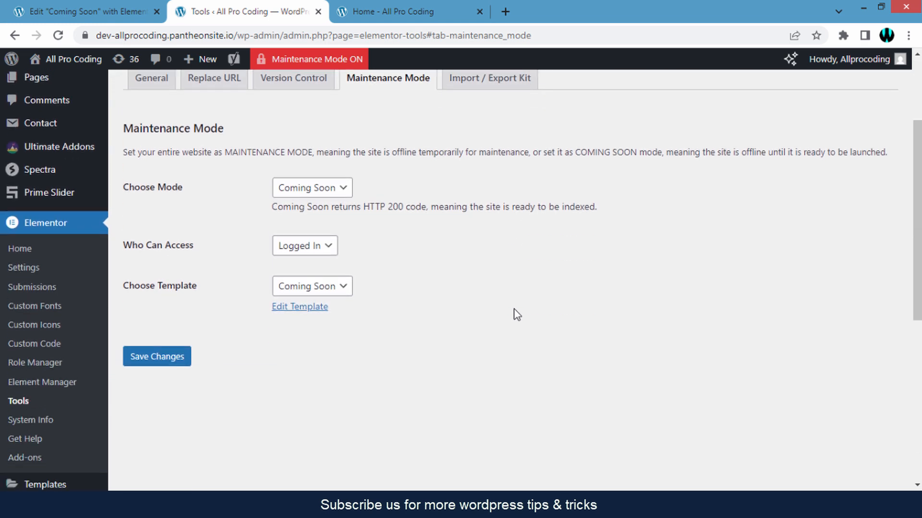
{"action": "scroll", "coordinate": [516, 314], "scroll_direction": "up", "scroll_amount": 3}
{"action": "left_click", "coordinate": [134, 11]}
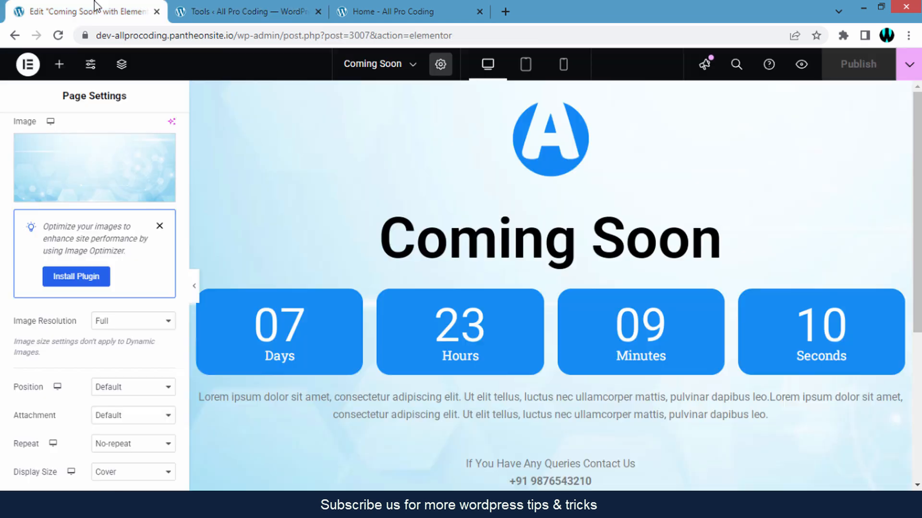
{"action": "scroll", "coordinate": [394, 231], "scroll_direction": "down", "scroll_amount": 2}
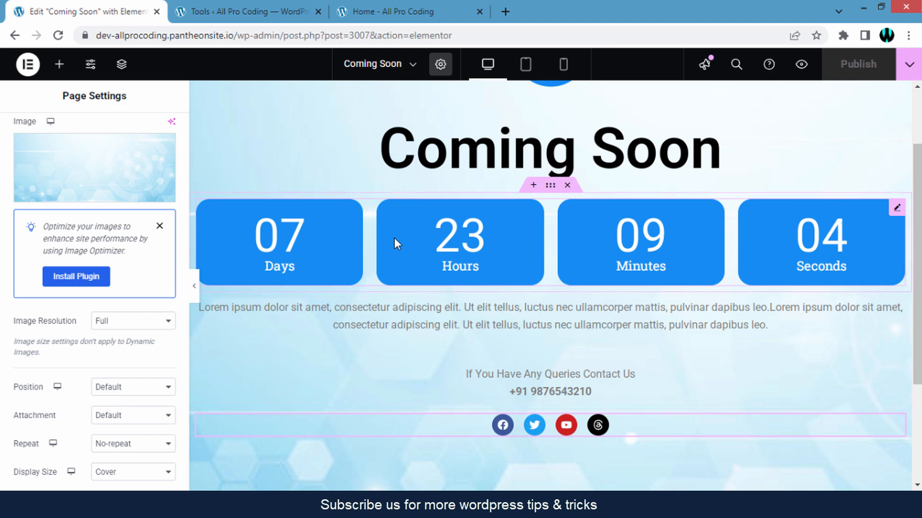
{"action": "scroll", "coordinate": [394, 237], "scroll_direction": "up", "scroll_amount": 1}
{"action": "scroll", "coordinate": [391, 234], "scroll_direction": "up", "scroll_amount": 1}
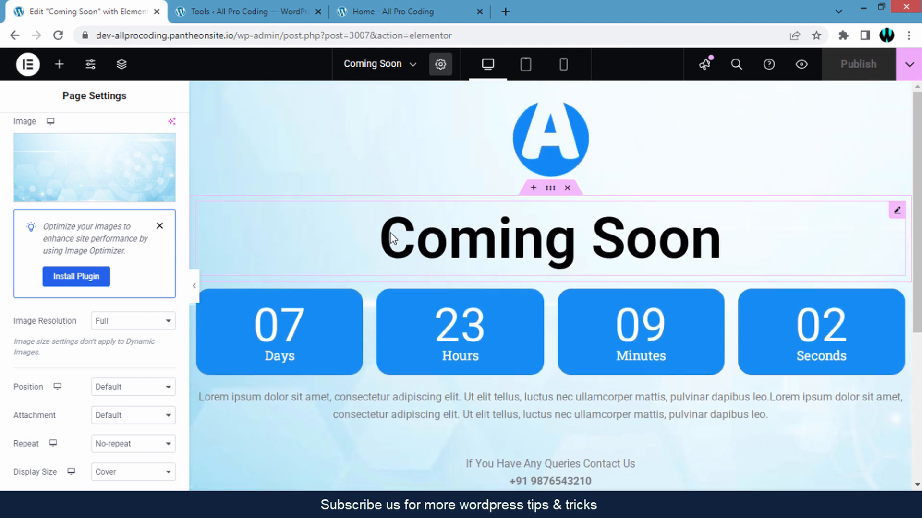